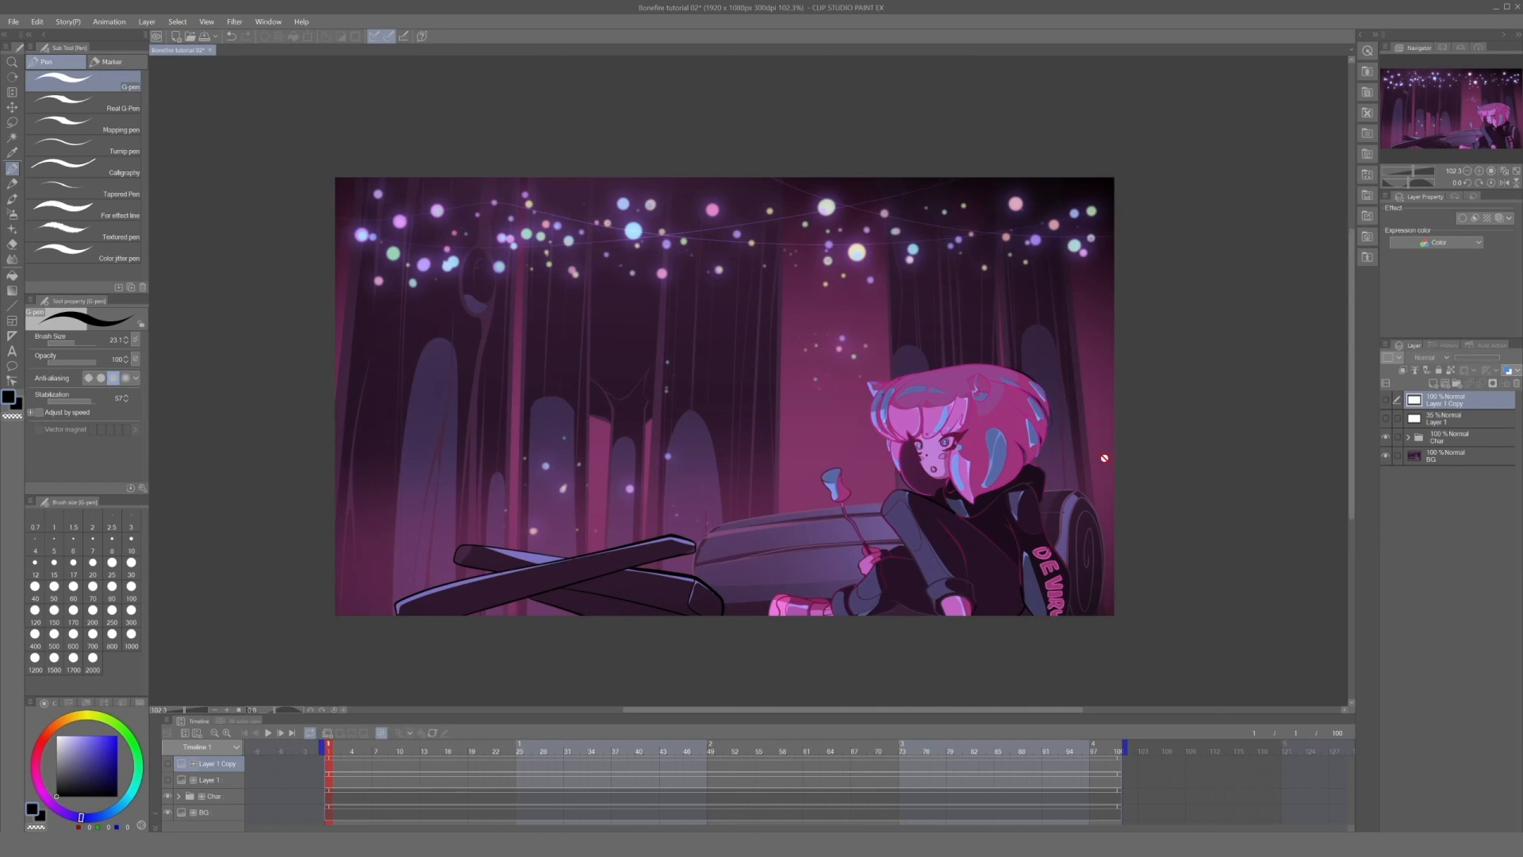
- Draw a circle on a new layer and raise the white Layer 1 overlay's opacity to 62%
{"action": "key", "text": "ctrl+shift+n"}
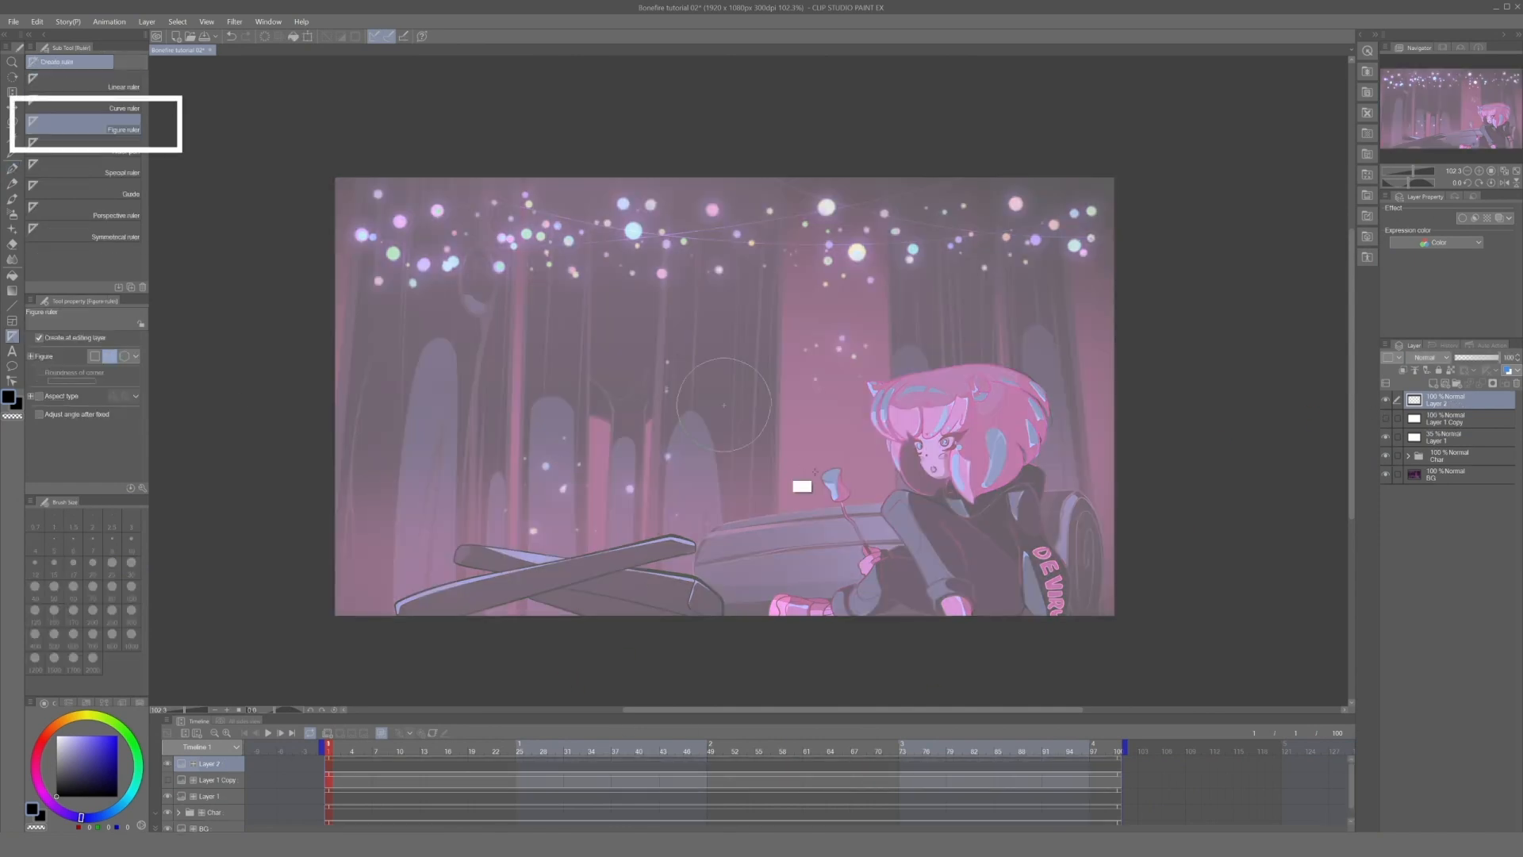
{"action": "left_click", "coordinate": [1452, 437]}
{"action": "left_click", "coordinate": [1483, 358]}
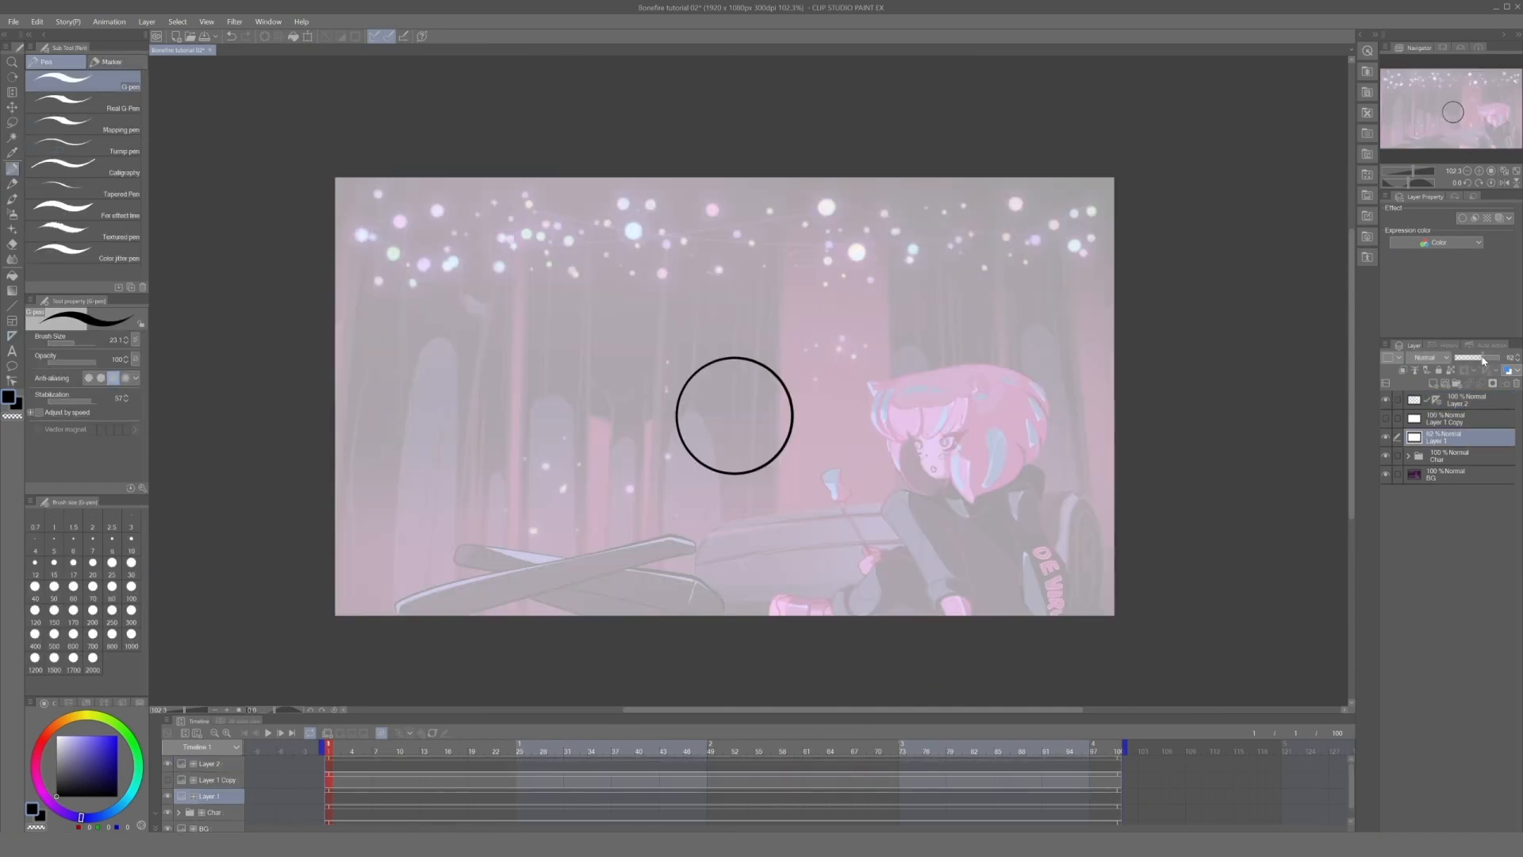
- Enable keyframes on the circle layer and place the circle just above the crossed logs at the first frame
{"action": "left_click", "coordinate": [1446, 405]}
{"action": "left_click", "coordinate": [432, 734]}
{"action": "key", "text": "ctrl"}
{"action": "left_click_drag", "start_coordinate": [782, 388], "coordinate": [600, 483]}
{"action": "mouse_move", "coordinate": [932, 272]}
{"action": "left_mouse_down"}
{"action": "mouse_move", "coordinate": [833, 334]}
{"action": "mouse_move", "coordinate": [924, 292]}
{"action": "left_mouse_up"}
- Keyframe the circle rising above the logs, moving it higher and shrinking it at frame 24
{"action": "key", "text": "ctrl"}
{"action": "key", "text": "ctrl"}
{"action": "left_click_drag", "start_coordinate": [598, 496], "coordinate": [638, 398]}
{"action": "left_click_drag", "start_coordinate": [433, 746], "coordinate": [513, 747]}
{"action": "key", "text": "ctrl"}
{"action": "left_click_drag", "start_coordinate": [633, 390], "coordinate": [681, 285]}
{"action": "left_click_drag", "start_coordinate": [1013, 87], "coordinate": [708, 327]}
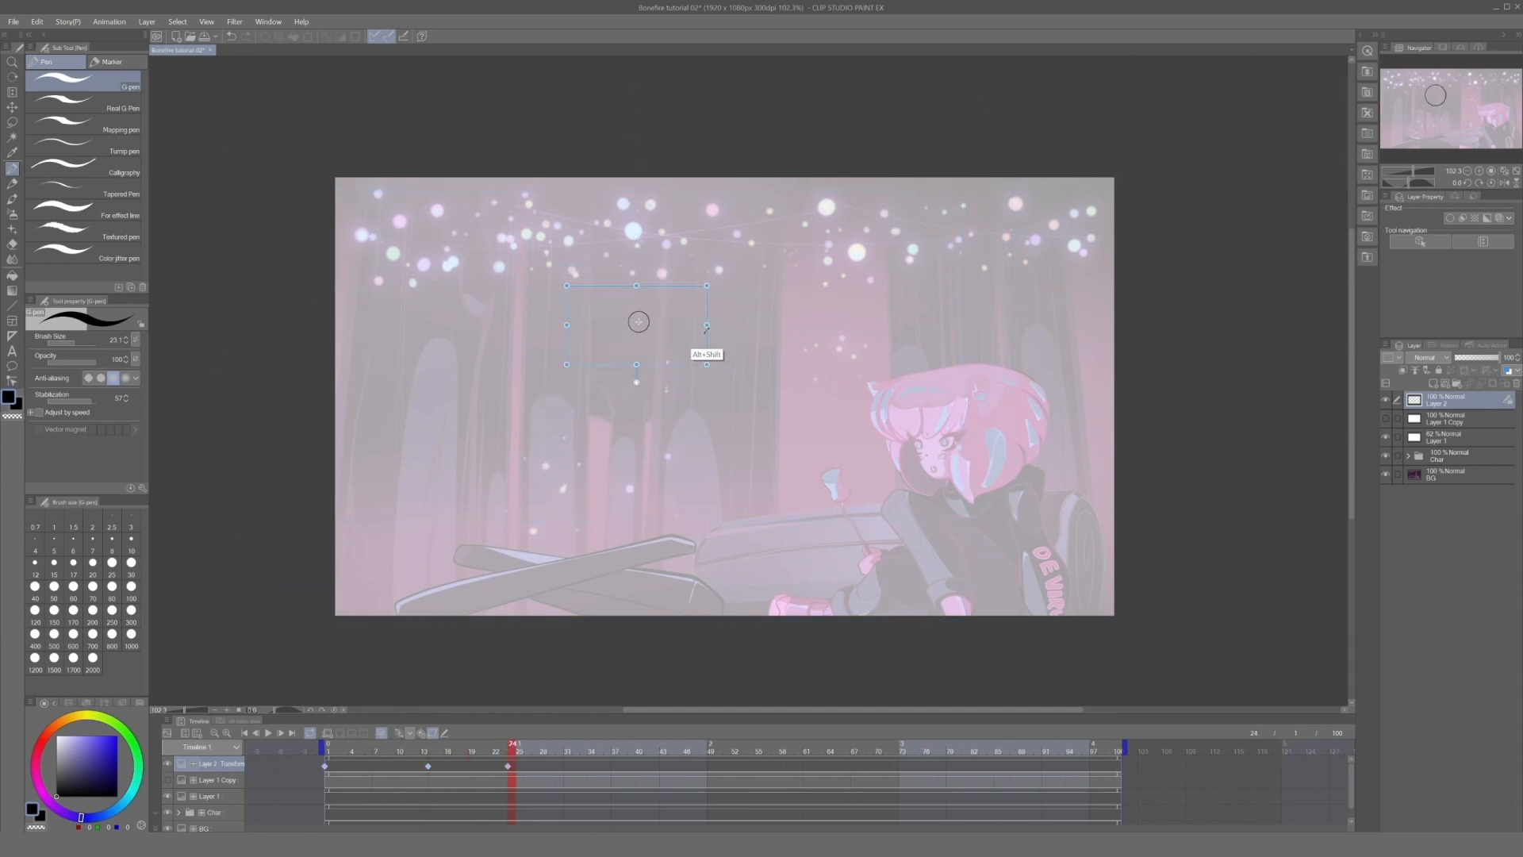
- Trim the circle layer's clip to end around frame 24 and play the animation to check the rising motion
{"action": "left_click", "coordinate": [330, 747]}
{"action": "left_click", "coordinate": [520, 747]}
{"action": "left_click_drag", "start_coordinate": [1118, 760], "coordinate": [522, 763]}
{"action": "left_click", "coordinate": [329, 747]}
{"action": "key", "text": "space"}
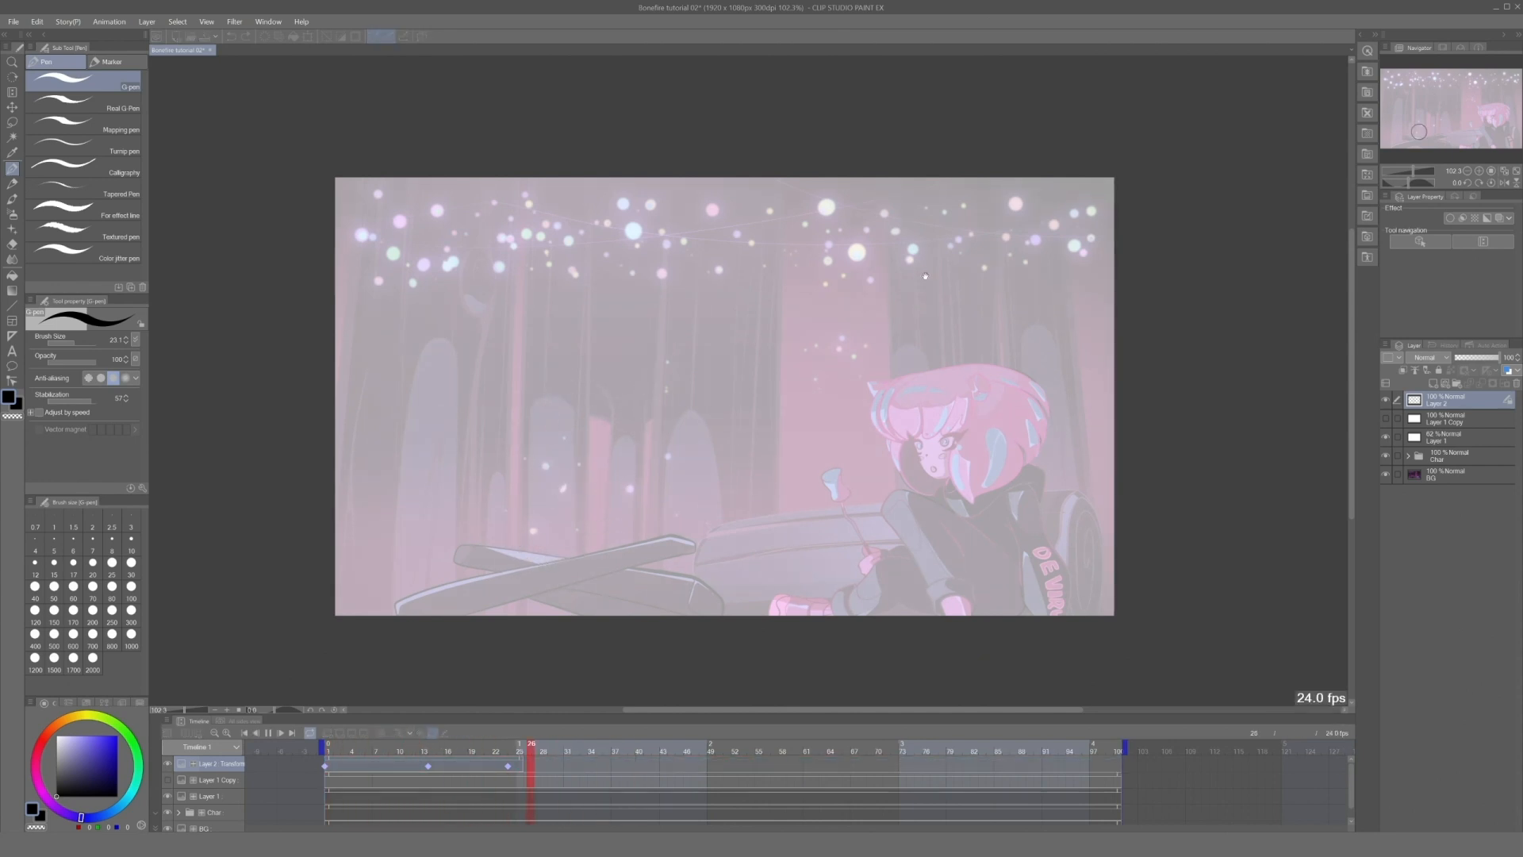
{"action": "key", "text": "space"}
{"action": "key", "text": "space"}
{"action": "key", "text": "space"}
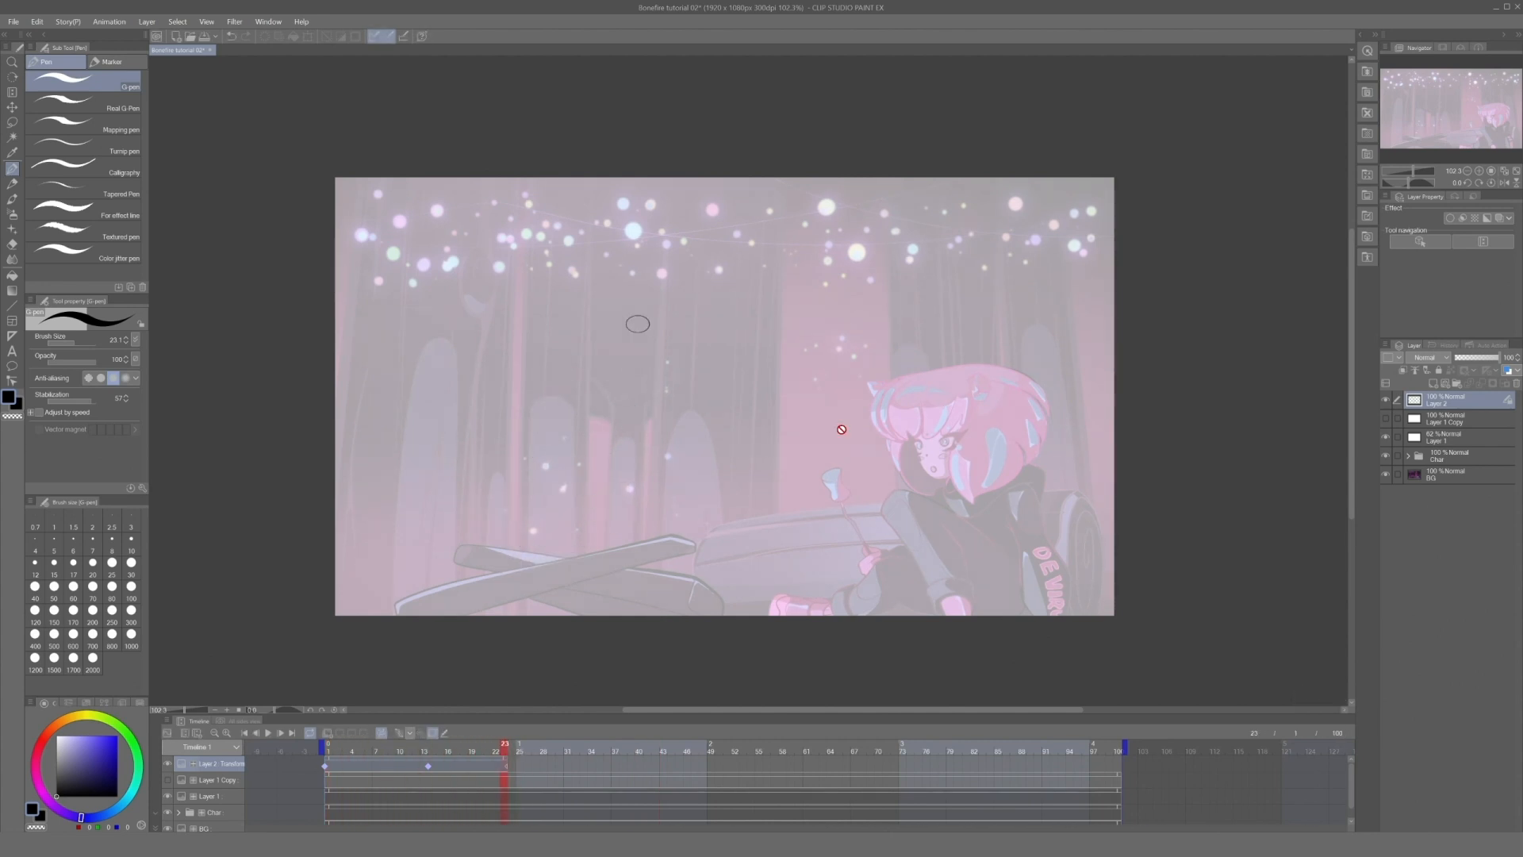
- Duplicate the trimmed circle clip three times end to end along the timeline and shorten the playback range to the last copy
{"action": "left_click_drag", "start_coordinate": [509, 755], "coordinate": [514, 754]}
{"action": "key", "text": "ctrl+c"}
{"action": "key", "text": "ctrl+v"}
{"action": "left_click_drag", "start_coordinate": [361, 759], "coordinate": [921, 756]}
{"action": "key", "text": "ctrl+c"}
{"action": "key", "text": "ctrl+v"}
{"action": "key", "text": "ctrl+c"}
{"action": "key", "text": "ctrl+v"}
{"action": "left_click_drag", "start_coordinate": [1123, 743], "coordinate": [1062, 743]}
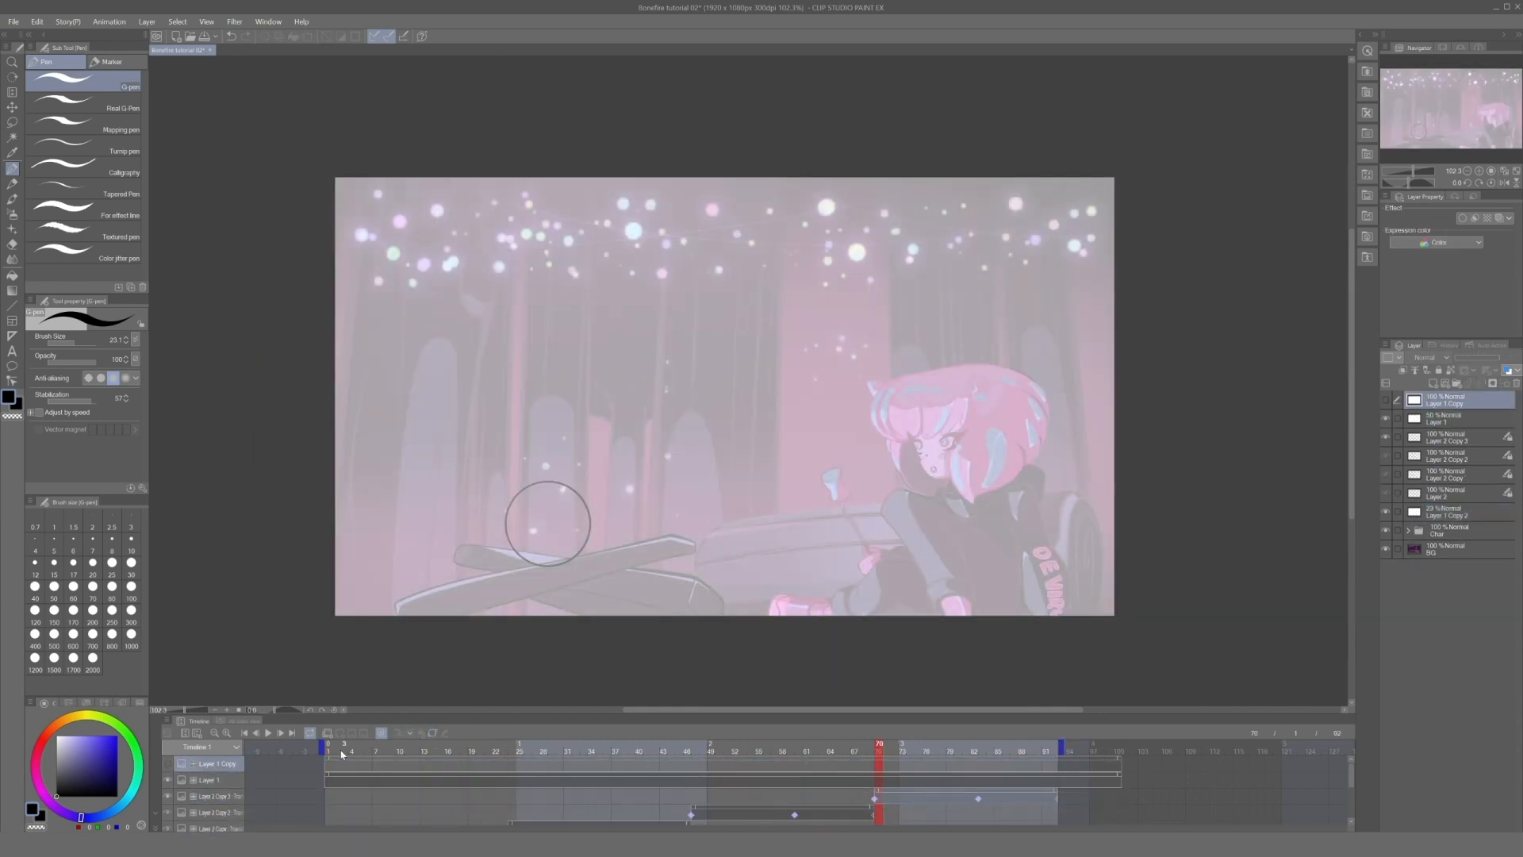
- Add an animation folder with a first cel and draw a flame outline around the circle with a hooked tip and a spark
{"action": "left_click", "coordinate": [341, 736]}
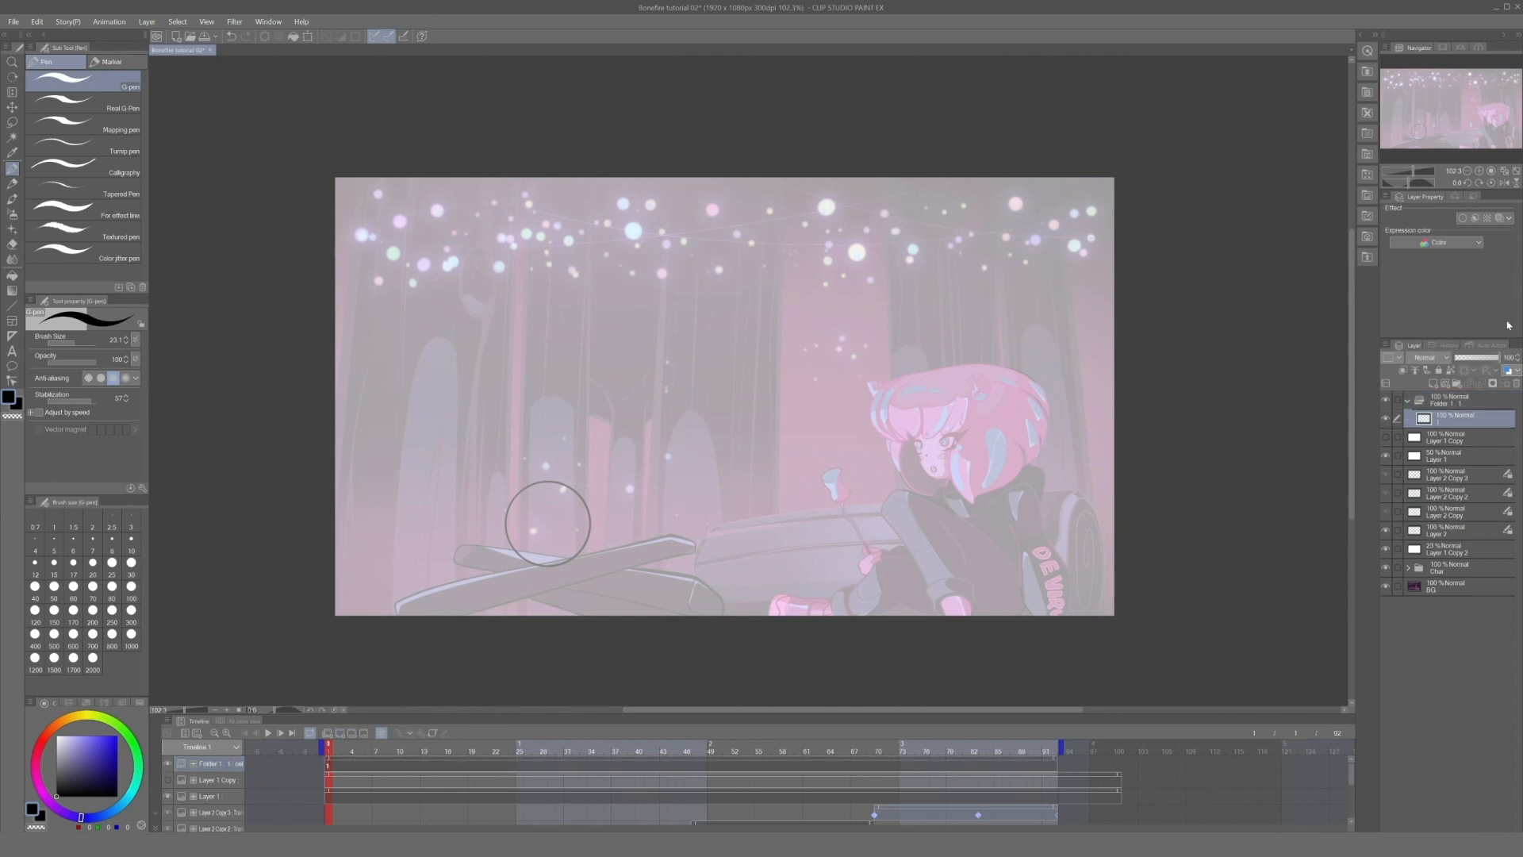
{"action": "scroll", "coordinate": [515, 497], "scroll_direction": "up", "scroll_amount": 1}
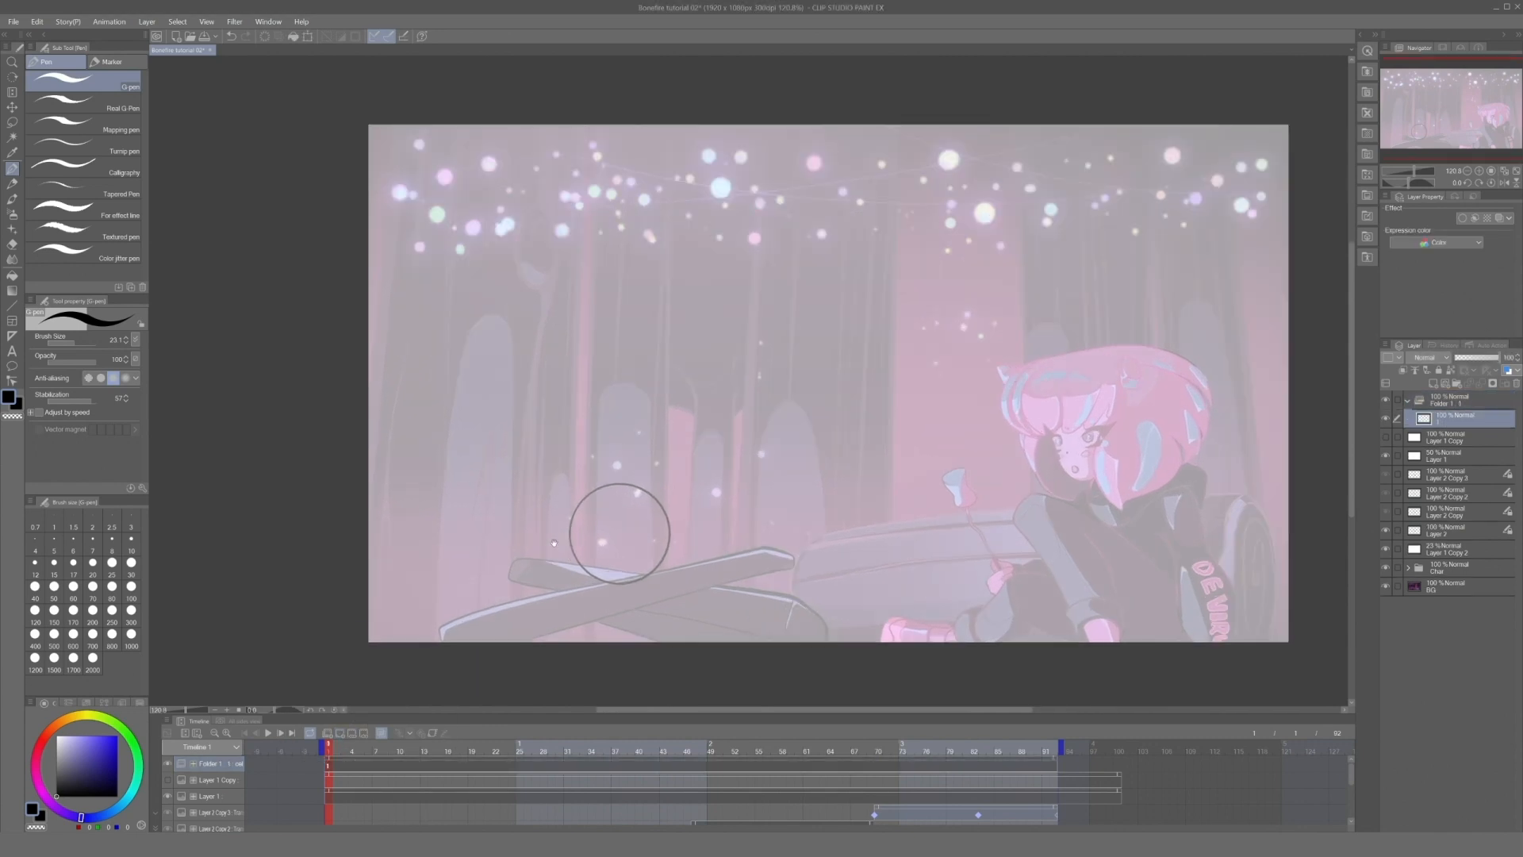
{"action": "left_click_drag", "start_coordinate": [655, 577], "coordinate": [683, 534]}
{"action": "scroll", "coordinate": [621, 544], "scroll_direction": "up", "scroll_amount": 2}
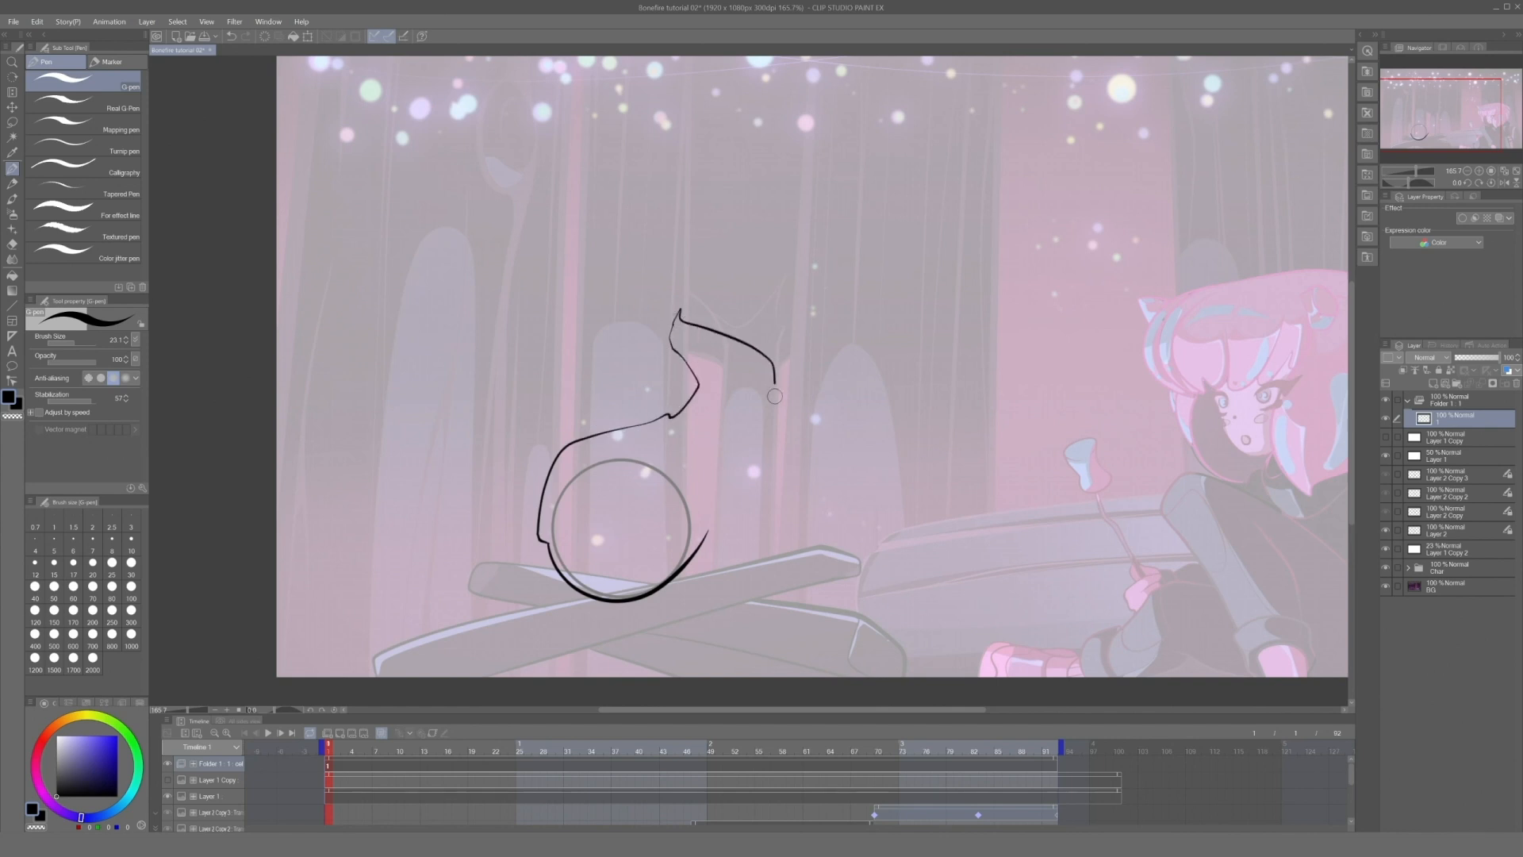
{"action": "key", "text": "ctrl+z"}
{"action": "left_click_drag", "start_coordinate": [698, 412], "coordinate": [699, 437]}
{"action": "scroll", "coordinate": [707, 536], "scroll_direction": "down", "scroll_amount": 2}
{"action": "mouse_move", "coordinate": [653, 360]}
{"action": "left_mouse_down"}
{"action": "mouse_move", "coordinate": [670, 363]}
{"action": "mouse_move", "coordinate": [656, 362]}
{"action": "left_mouse_up"}
{"action": "scroll", "coordinate": [674, 338], "scroll_direction": "up", "scroll_amount": 1}
- Transform the first flame drawing to be taller and wider and centre its base around the guide circle
{"action": "key", "text": "ctrl+t"}
{"action": "key", "text": "Return"}
{"action": "scroll", "coordinate": [727, 335], "scroll_direction": "down", "scroll_amount": 2}
{"action": "left_click_drag", "start_coordinate": [507, 752], "coordinate": [493, 755]}
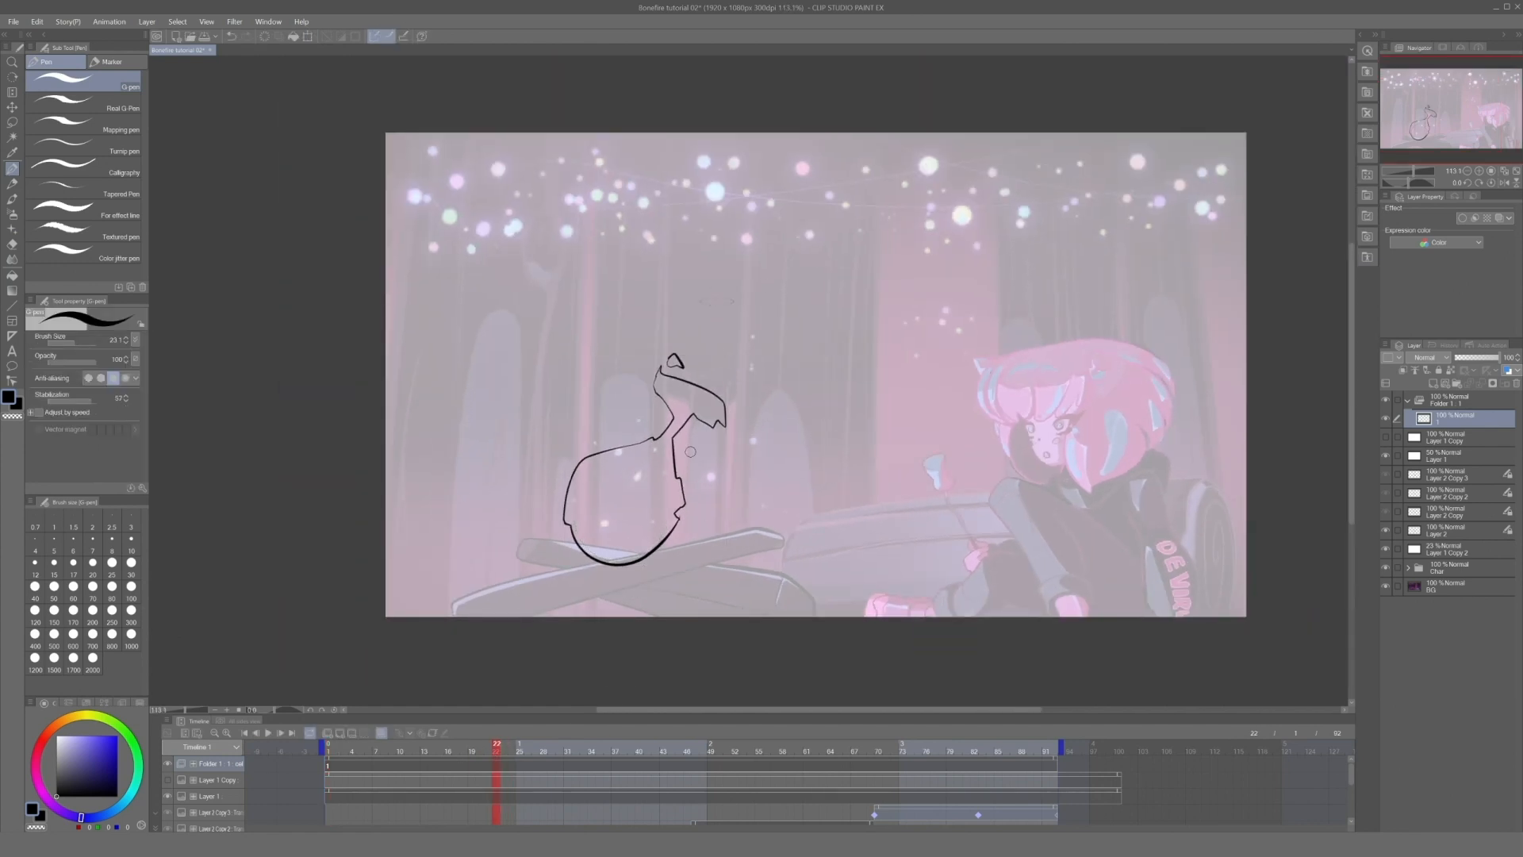
{"action": "key", "text": "ctrl+t"}
{"action": "left_click_drag", "start_coordinate": [741, 352], "coordinate": [777, 295]}
{"action": "key", "text": "Return"}
{"action": "left_click", "coordinate": [329, 749]}
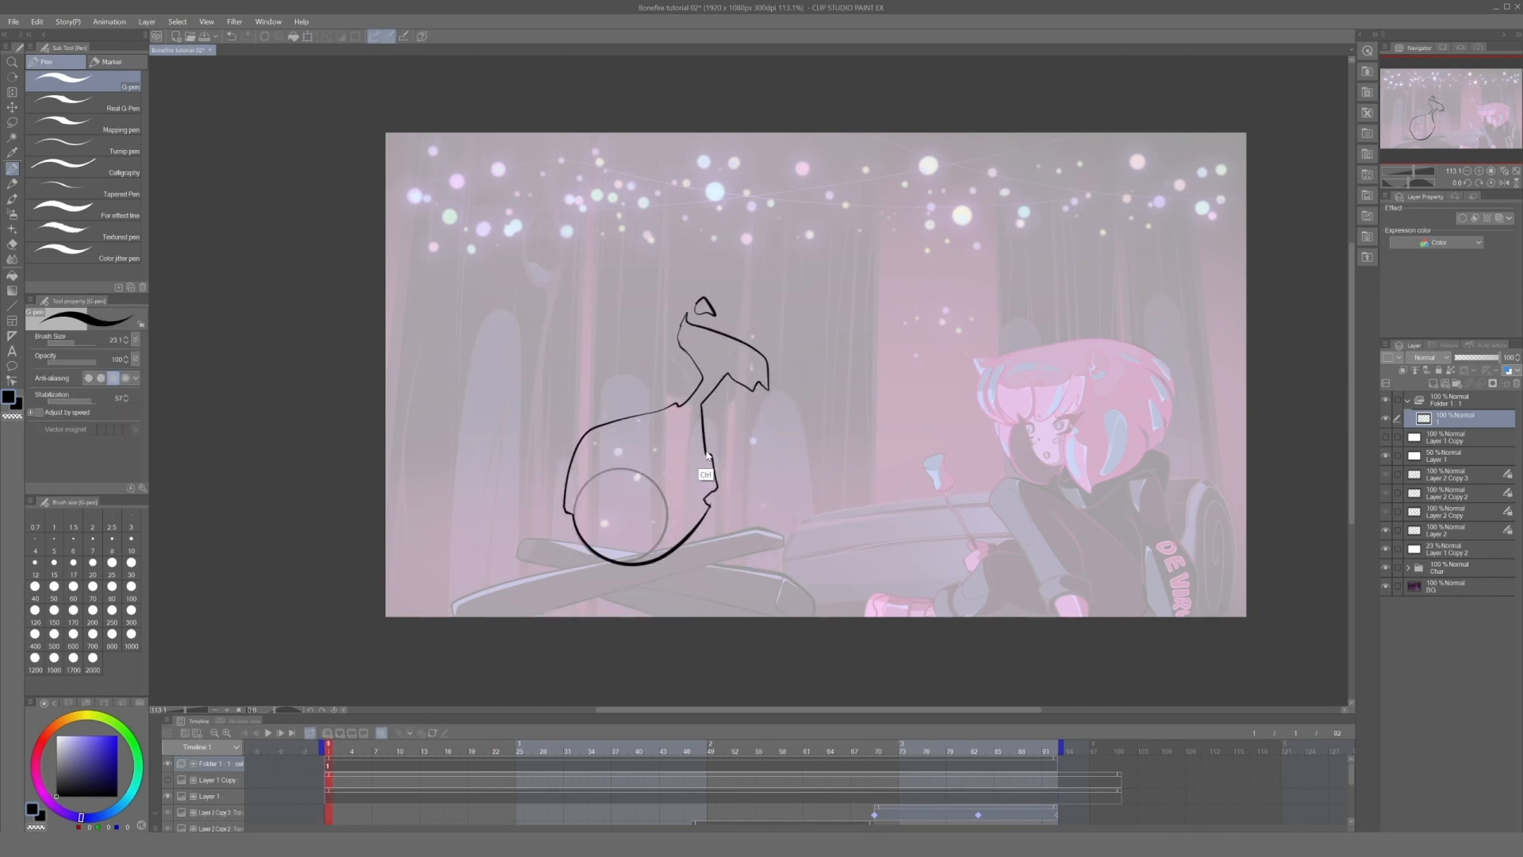
{"action": "left_click_drag", "start_coordinate": [707, 454], "coordinate": [696, 460]}
{"action": "mouse_move", "coordinate": [330, 753]}
{"action": "left_mouse_down"}
{"action": "mouse_move", "coordinate": [476, 751]}
{"action": "mouse_move", "coordinate": [329, 751]}
{"action": "left_mouse_up"}
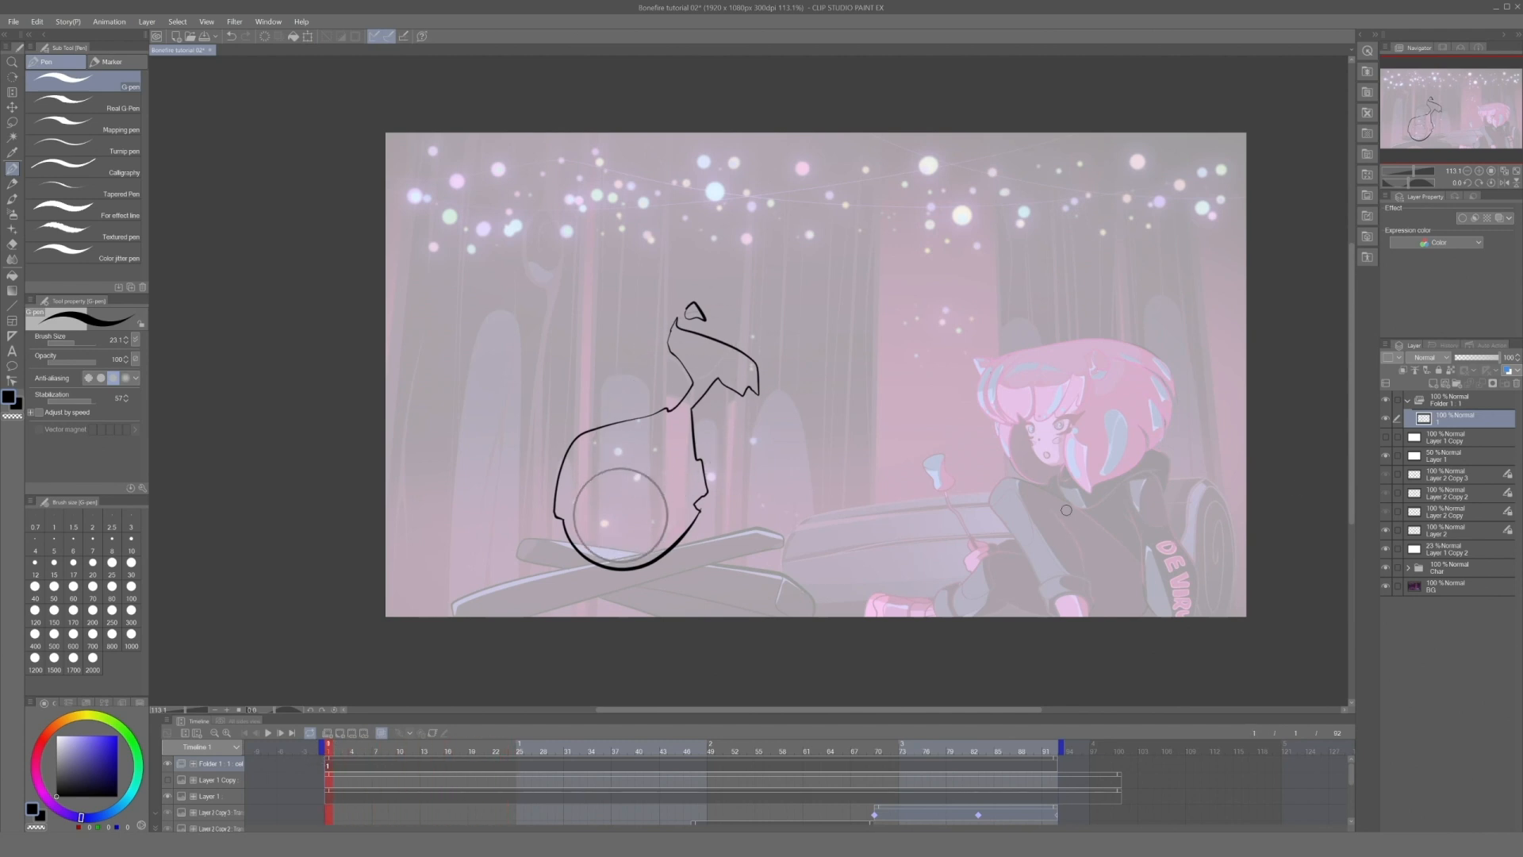
- Add a second cel at frame 5 and draw the flame outline with a narrower curling tip and a small spark
{"action": "key", "text": "Right"}
{"action": "key", "text": "Right"}
{"action": "key", "text": "Right"}
{"action": "left_click_drag", "start_coordinate": [634, 508], "coordinate": [844, 509]}
{"action": "key", "text": "Right"}
{"action": "left_click", "coordinate": [340, 733]}
{"action": "scroll", "coordinate": [702, 508], "scroll_direction": "up", "scroll_amount": 2}
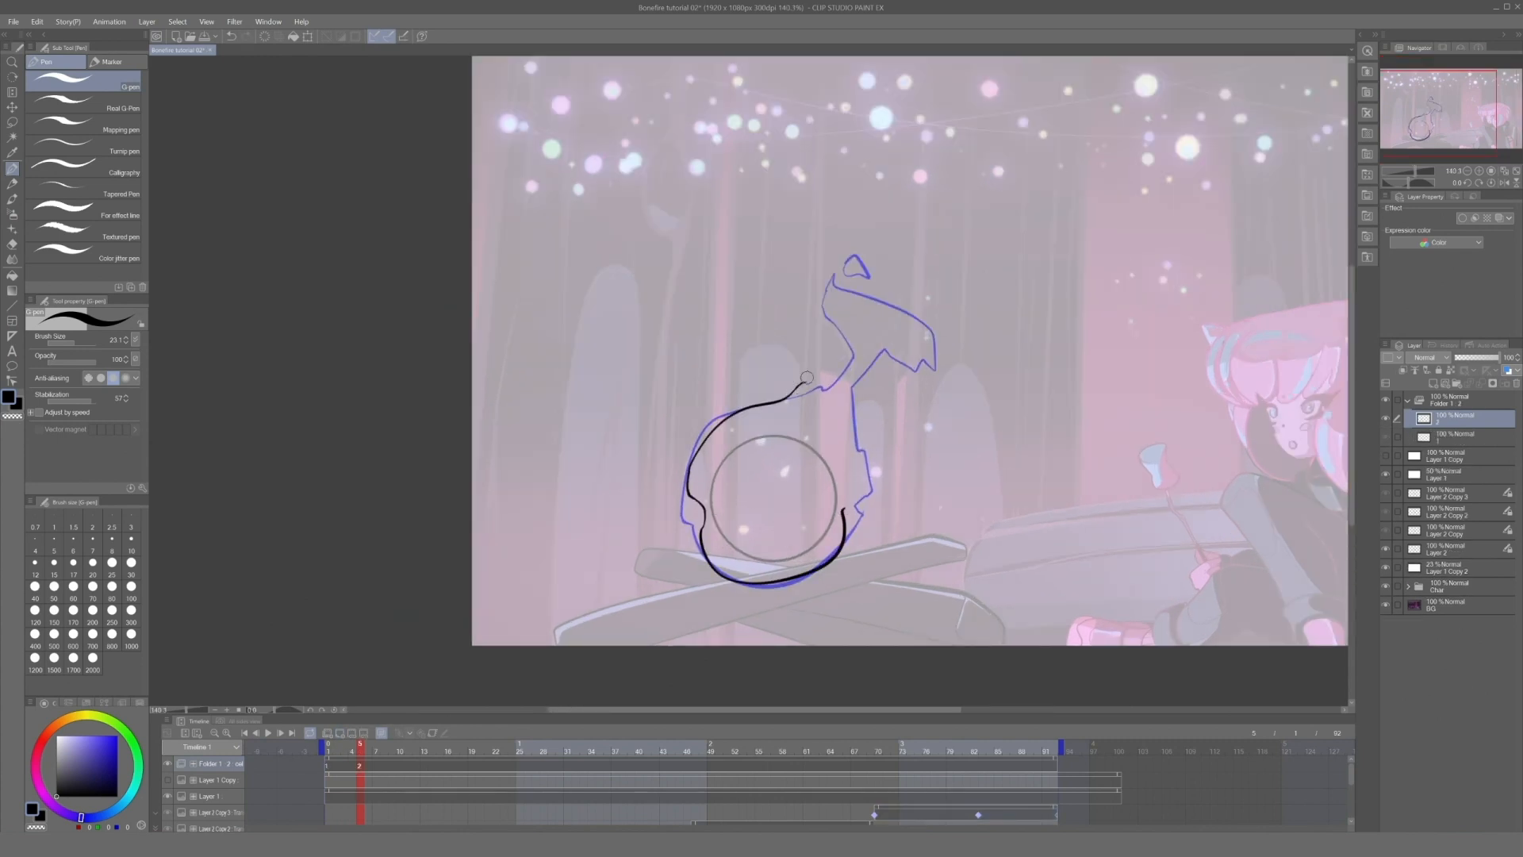
{"action": "left_click_drag", "start_coordinate": [873, 205], "coordinate": [867, 199]}
{"action": "scroll", "coordinate": [873, 317], "scroll_direction": "up", "scroll_amount": 2}
{"action": "left_click_drag", "start_coordinate": [781, 574], "coordinate": [835, 346]}
{"action": "scroll", "coordinate": [709, 435], "scroll_direction": "down", "scroll_amount": 5}
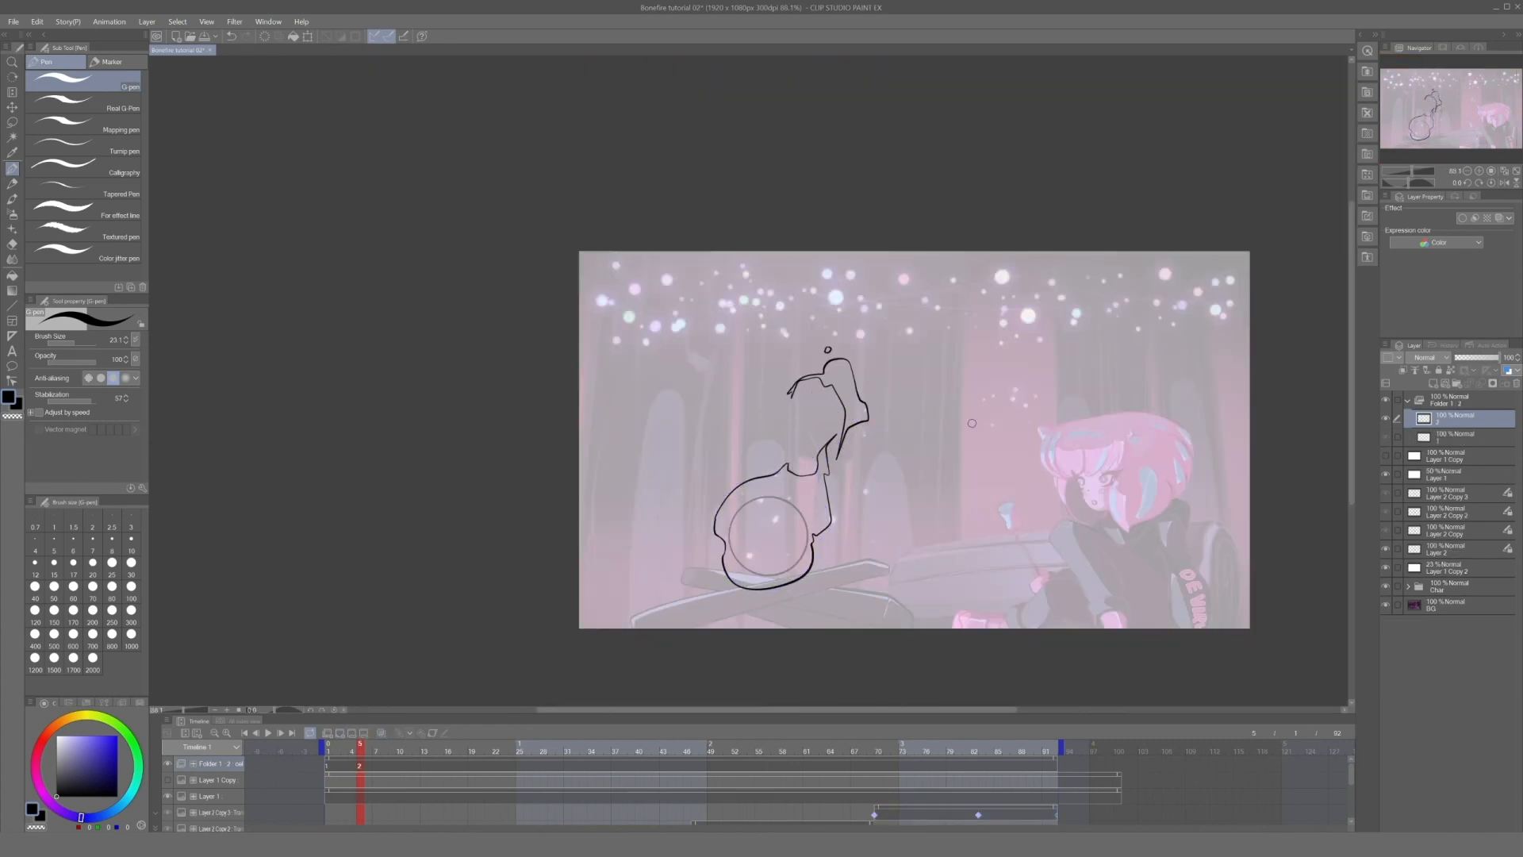
- Add a third cel at frame 9 and draw the flame with its tip breaking away above the body
{"action": "key", "text": "Right"}
{"action": "key", "text": "Right"}
{"action": "key", "text": "Right"}
{"action": "key", "text": "Right"}
{"action": "left_click", "coordinate": [340, 733]}
{"action": "scroll", "coordinate": [674, 555], "scroll_direction": "up", "scroll_amount": 4}
{"action": "left_click_drag", "start_coordinate": [760, 403], "coordinate": [874, 572]}
{"action": "left_click_drag", "start_coordinate": [898, 360], "coordinate": [760, 402]}
{"action": "mouse_move", "coordinate": [888, 251]}
{"action": "left_mouse_down"}
{"action": "mouse_move", "coordinate": [860, 325]}
{"action": "mouse_move", "coordinate": [827, 314]}
{"action": "left_mouse_up"}
{"action": "left_click", "coordinate": [855, 261]}
{"action": "scroll", "coordinate": [906, 246], "scroll_direction": "down", "scroll_amount": 4}
- Add a fourth cel at frame 13 and draw a bulging flame body on a small base with detached sparks above
{"action": "key", "text": "Right"}
{"action": "key", "text": "Right"}
{"action": "key", "text": "Right"}
{"action": "key", "text": "Right"}
{"action": "left_click", "coordinate": [340, 733]}
{"action": "scroll", "coordinate": [793, 396], "scroll_direction": "up", "scroll_amount": 3}
{"action": "mouse_move", "coordinate": [737, 358]}
{"action": "left_mouse_down"}
{"action": "mouse_move", "coordinate": [644, 547]}
{"action": "mouse_move", "coordinate": [759, 516]}
{"action": "mouse_move", "coordinate": [739, 359]}
{"action": "left_mouse_up"}
{"action": "left_click_drag", "start_coordinate": [739, 263], "coordinate": [821, 237]}
{"action": "key", "text": "ctrl+z"}
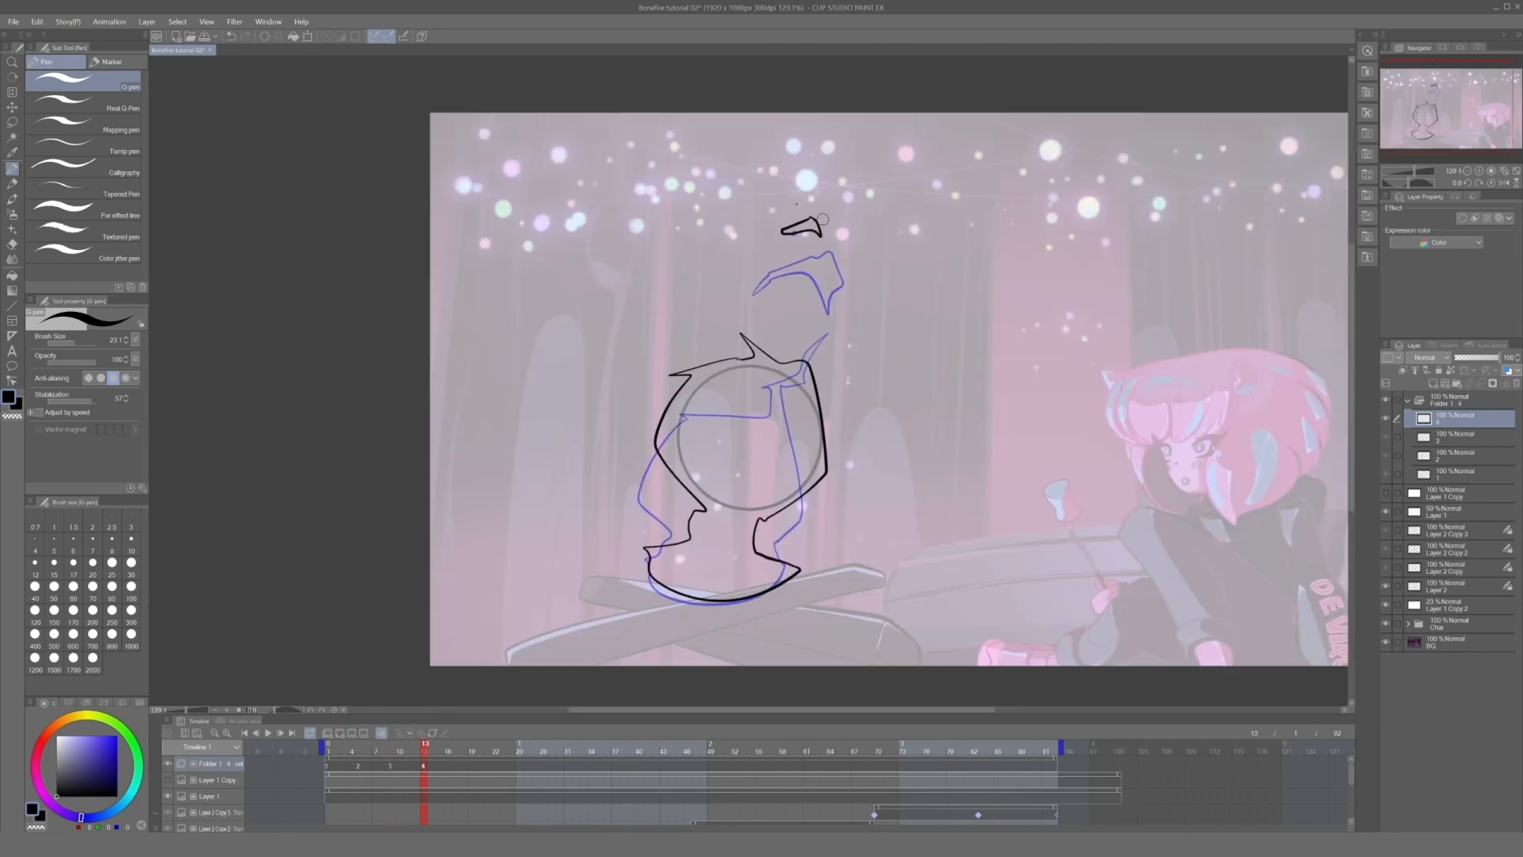
{"action": "left_click", "coordinate": [797, 204]}
- Draw the fifth flame cel at frame 17 as a rounded base joined by a narrow neck to a bulging top
{"action": "key", "text": "Right"}
{"action": "key", "text": "Right"}
{"action": "key", "text": "Right"}
{"action": "key", "text": "Right"}
{"action": "left_click_drag", "start_coordinate": [688, 367], "coordinate": [789, 481]}
- Step back and forth through the drawn flame frames to examine the motion between cels
{"action": "key", "text": "Left"}
{"action": "key", "text": "Left"}
{"action": "key", "text": "Left"}
{"action": "key", "text": "Left"}
{"action": "key", "text": "Left"}
{"action": "key", "text": "Left"}
{"action": "key", "text": "Left"}
{"action": "key", "text": "Left"}
{"action": "key", "text": "Left"}
{"action": "key", "text": "Left"}
{"action": "key", "text": "Left"}
{"action": "key", "text": "Left"}
{"action": "key", "text": "Left"}
{"action": "key", "text": "Left"}
{"action": "key", "text": "Right"}
{"action": "key", "text": "Right"}
{"action": "key", "text": "Right"}
{"action": "key", "text": "Right"}
{"action": "key", "text": "Right"}
{"action": "key", "text": "Right"}
{"action": "key", "text": "Right"}
{"action": "key", "text": "Right"}
{"action": "key", "text": "Right"}
{"action": "key", "text": "Right"}
{"action": "key", "text": "Right"}
{"action": "key", "text": "Right"}
{"action": "key", "text": "Right"}
{"action": "key", "text": "Right"}
- Start the sixth flame cel at frame 21 by drawing its pointed, curling top over the previous outline
{"action": "key", "text": "Right"}
{"action": "key", "text": "Right"}
{"action": "key", "text": "Right"}
{"action": "key", "text": "Right"}
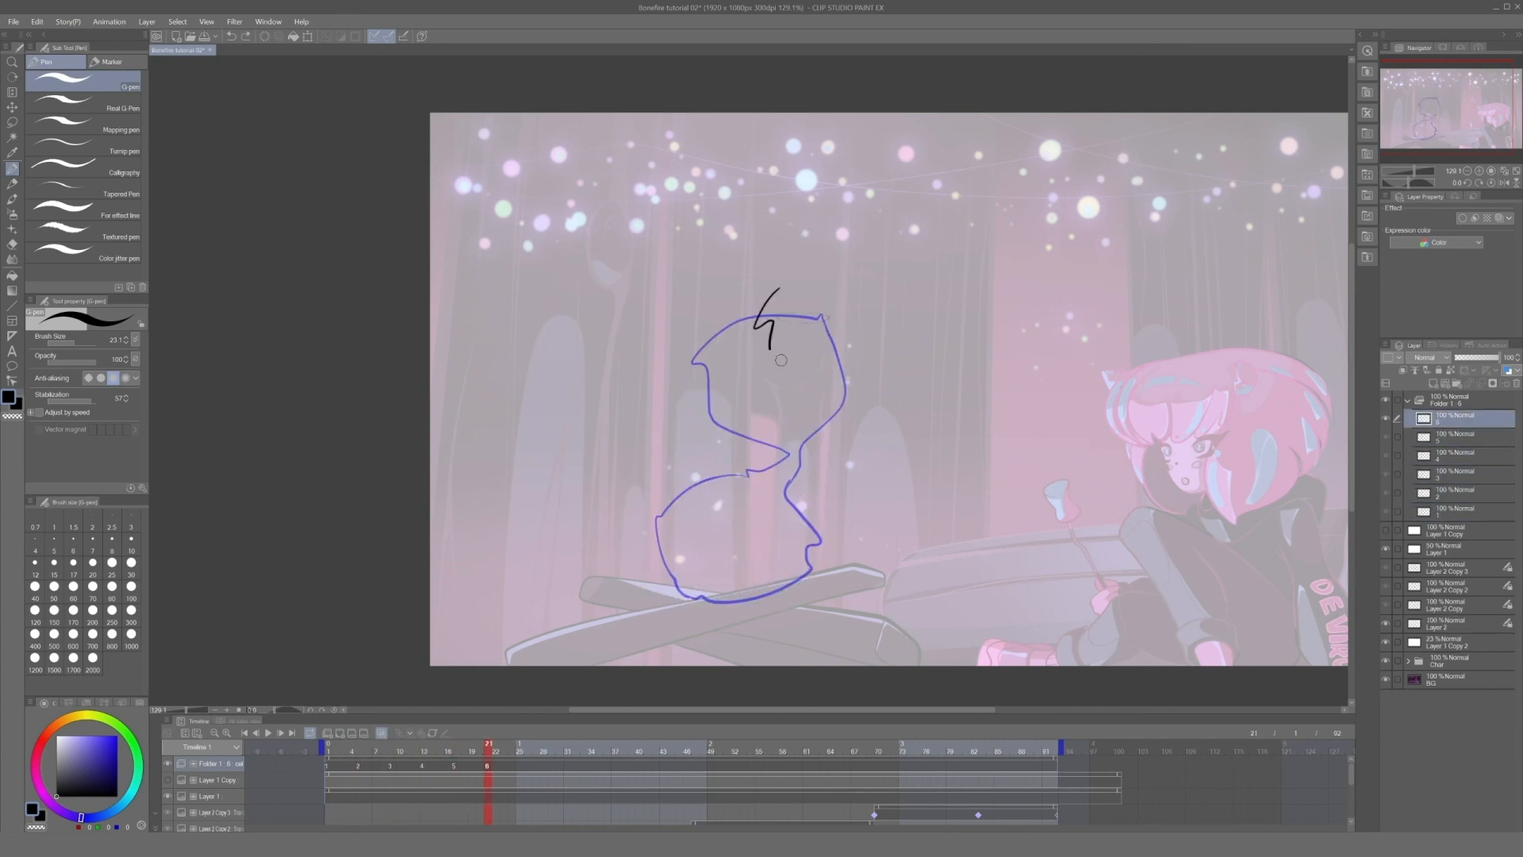
{"action": "left_click_drag", "start_coordinate": [840, 407], "coordinate": [771, 305]}
{"action": "scroll", "coordinate": [783, 281], "scroll_direction": "up", "scroll_amount": 5}
{"action": "left_click_drag", "start_coordinate": [857, 231], "coordinate": [701, 421]}
{"action": "scroll", "coordinate": [836, 290], "scroll_direction": "down", "scroll_amount": 5}
{"action": "left_click_drag", "start_coordinate": [865, 419], "coordinate": [778, 457]}
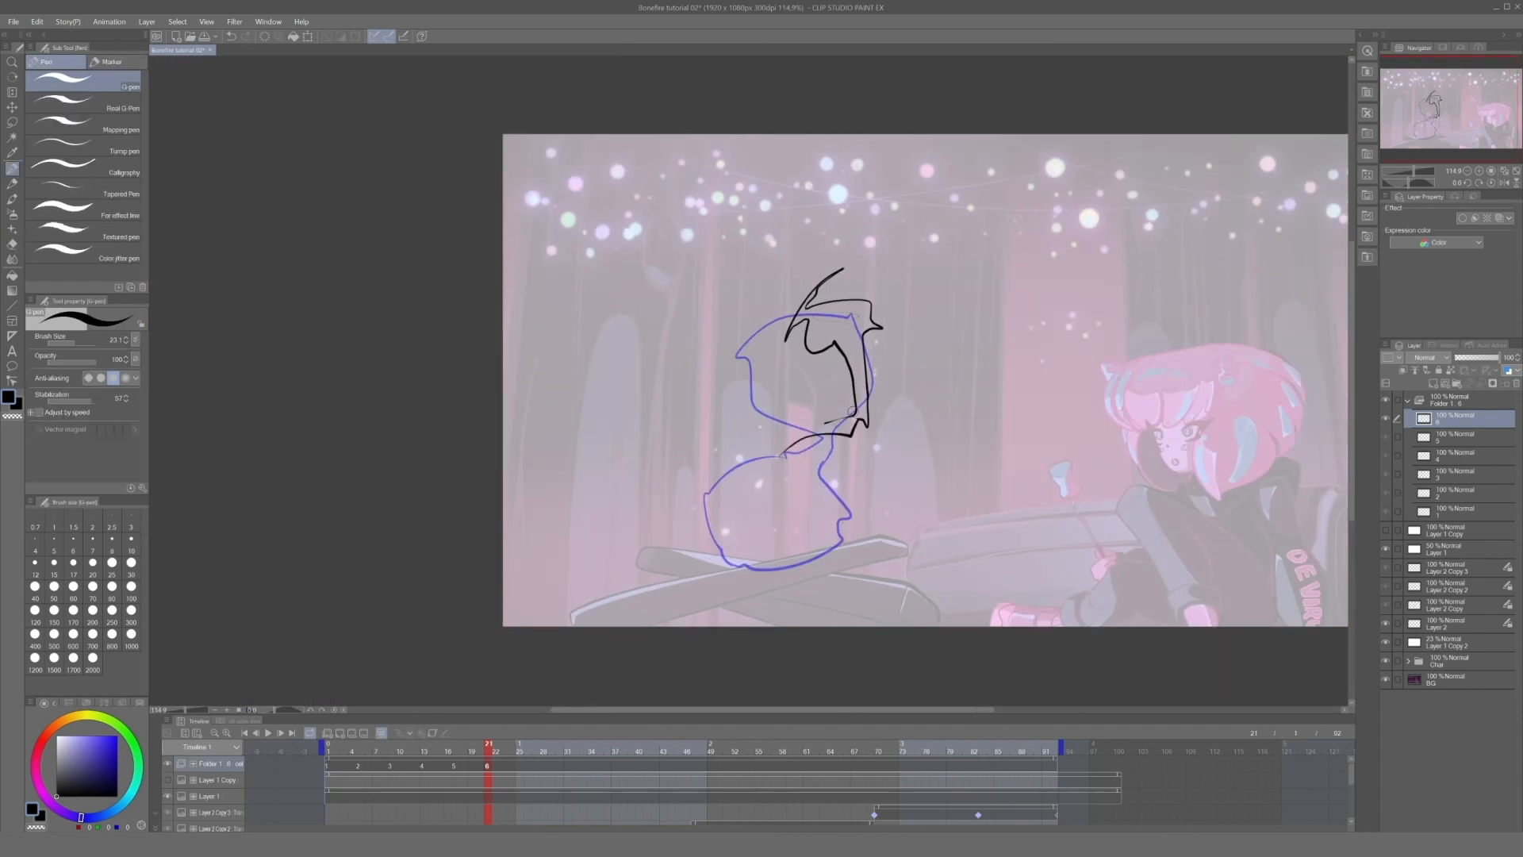
- Complete the sixth flame outline with its hooked head, neck and rounded base, toggling onion skin to check the shape
{"action": "left_click_drag", "start_coordinate": [743, 546], "coordinate": [790, 440]}
{"action": "left_click_drag", "start_coordinate": [988, 420], "coordinate": [936, 445]}
{"action": "left_click_drag", "start_coordinate": [750, 329], "coordinate": [802, 397]}
{"action": "left_click", "coordinate": [382, 733]}
{"action": "left_click_drag", "start_coordinate": [819, 329], "coordinate": [762, 324]}
{"action": "mouse_move", "coordinate": [781, 294]}
{"action": "left_mouse_down"}
{"action": "mouse_move", "coordinate": [852, 306]}
{"action": "mouse_move", "coordinate": [814, 387]}
{"action": "left_mouse_up"}
{"action": "left_click_drag", "start_coordinate": [704, 373], "coordinate": [803, 416]}
{"action": "left_click", "coordinate": [381, 733]}
{"action": "left_click_drag", "start_coordinate": [665, 483], "coordinate": [771, 448]}
{"action": "left_click", "coordinate": [382, 733]}
- Add a seventh cel at frame 25 and draw the flame's hooked upper tip, using onion skin as a guide
{"action": "left_click", "coordinate": [520, 752]}
{"action": "left_click", "coordinate": [339, 733]}
{"action": "left_click", "coordinate": [381, 734]}
{"action": "key", "text": "ctrl+z"}
{"action": "key", "text": "ctrl+z"}
{"action": "key", "text": "ctrl+z"}
{"action": "mouse_move", "coordinate": [723, 351]}
{"action": "left_mouse_down"}
{"action": "mouse_move", "coordinate": [755, 282]}
{"action": "mouse_move", "coordinate": [853, 275]}
{"action": "mouse_move", "coordinate": [880, 257]}
{"action": "left_mouse_up"}
{"action": "left_click", "coordinate": [381, 733]}
{"action": "left_click_drag", "start_coordinate": [881, 257], "coordinate": [835, 338]}
{"action": "left_click", "coordinate": [381, 733]}
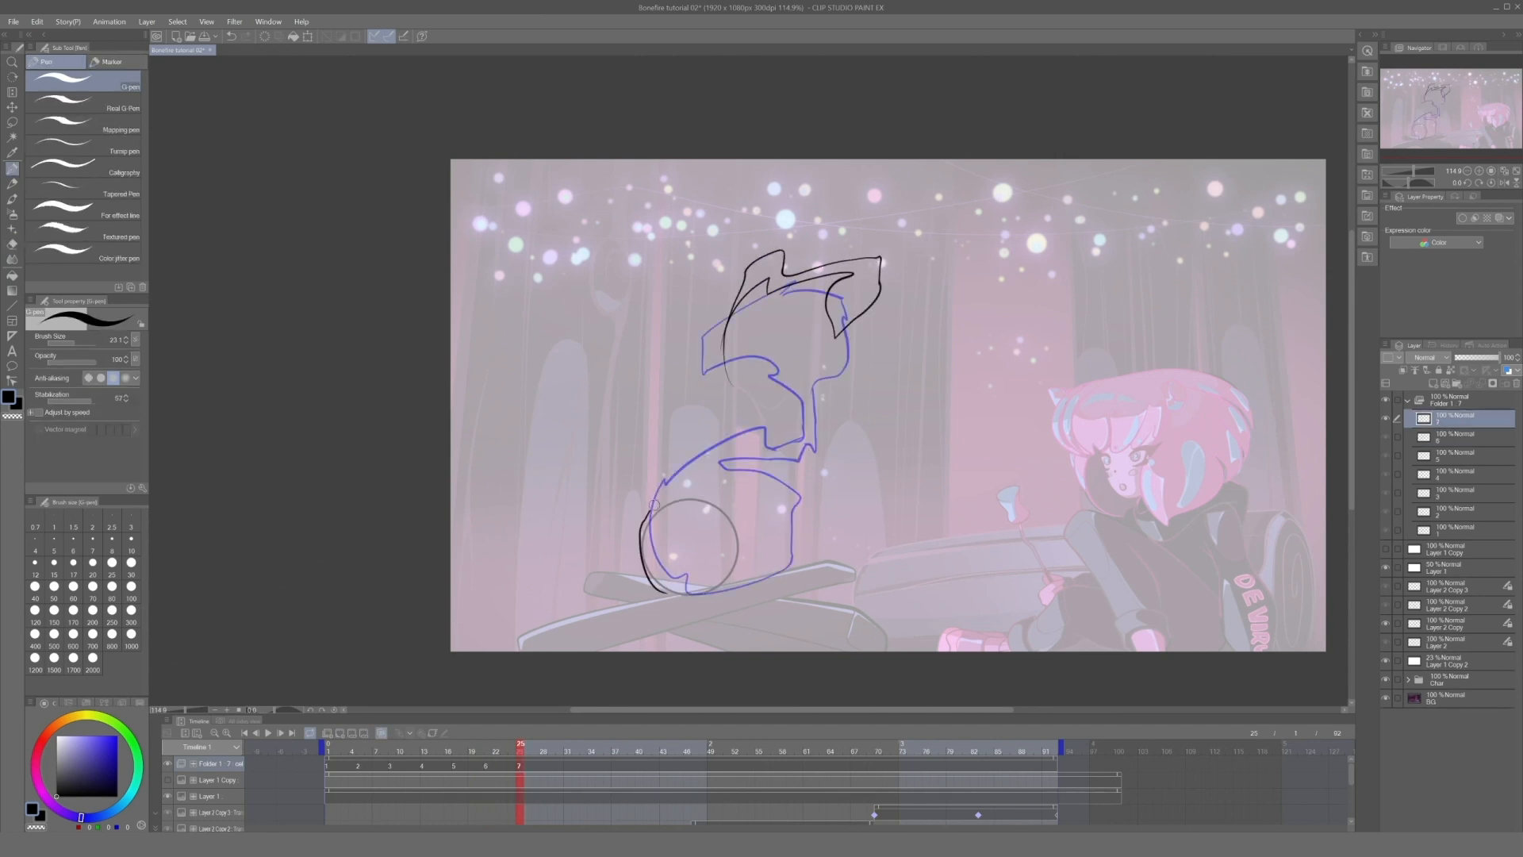
- Redraw the seventh flame's base above the logs and join it to the upper part of the outline
{"action": "key", "text": "ctrl+z"}
{"action": "left_click_drag", "start_coordinate": [660, 589], "coordinate": [746, 572]}
{"action": "left_click_drag", "start_coordinate": [746, 571], "coordinate": [837, 369]}
{"action": "left_click", "coordinate": [381, 733]}
{"action": "left_click_drag", "start_coordinate": [734, 467], "coordinate": [838, 369]}
- Add an eighth cel at frame 29 and draw its flame base and upper curl over the previous outline
{"action": "left_click", "coordinate": [552, 751]}
{"action": "left_click", "coordinate": [340, 734]}
{"action": "left_click", "coordinate": [382, 733]}
{"action": "left_click_drag", "start_coordinate": [776, 532], "coordinate": [653, 586]}
{"action": "left_click_drag", "start_coordinate": [749, 361], "coordinate": [870, 389]}
{"action": "key", "text": "ctrl+z"}
{"action": "left_click_drag", "start_coordinate": [746, 427], "coordinate": [861, 358]}
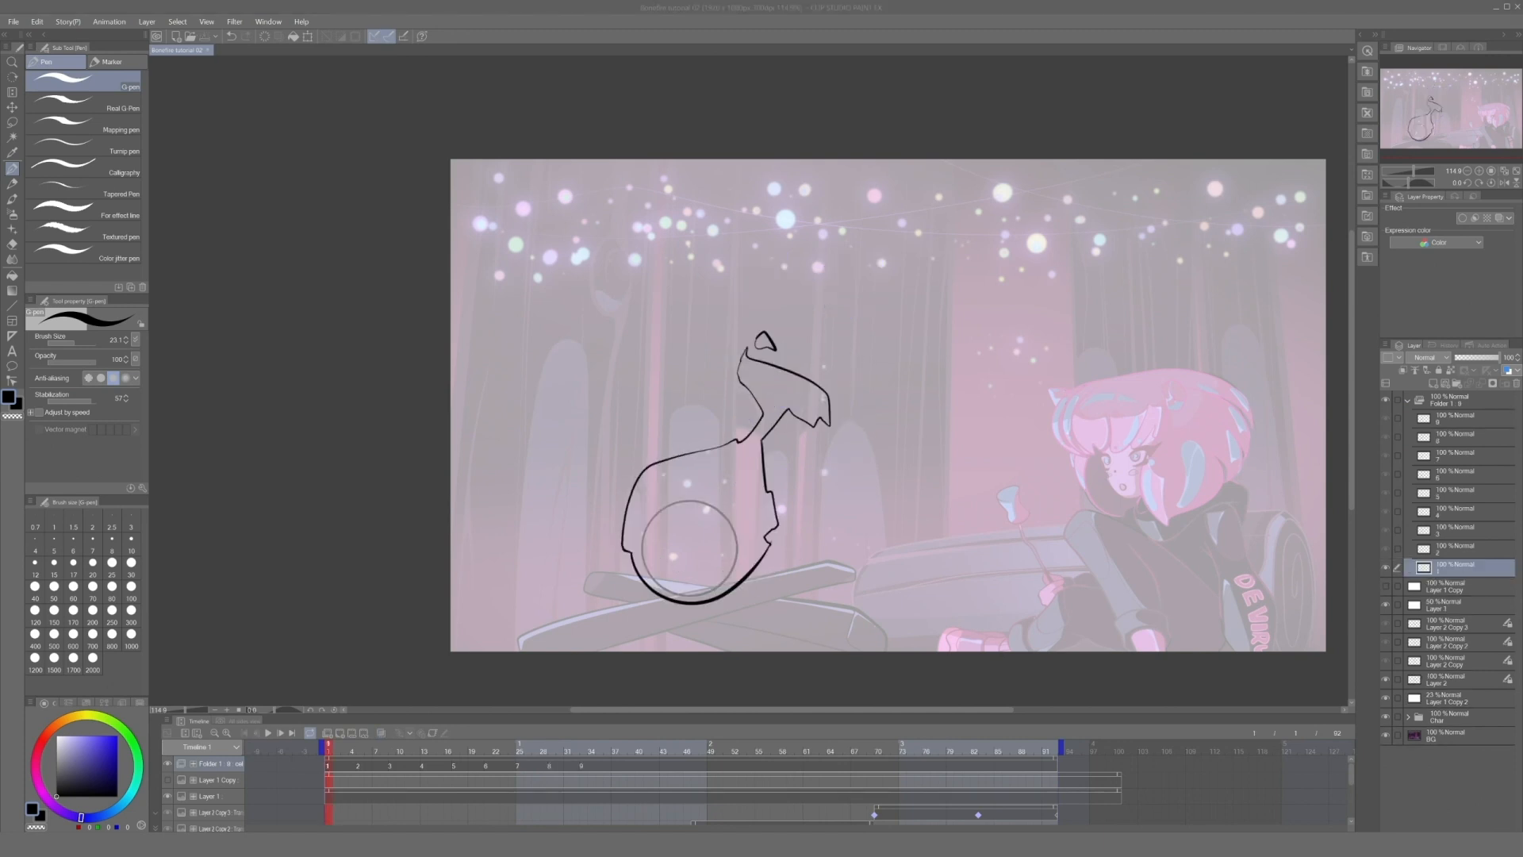
- Preview the animation, then draw the ninth flame outline at frame 33 with a peaked middle section and detached upper tips
{"action": "left_click", "coordinate": [268, 733]}
{"action": "scroll", "coordinate": [571, 563], "scroll_direction": "up", "scroll_amount": 3}
{"action": "mouse_move", "coordinate": [853, 563]}
{"action": "left_mouse_down"}
{"action": "mouse_move", "coordinate": [677, 513]}
{"action": "mouse_move", "coordinate": [802, 346]}
{"action": "left_mouse_up"}
{"action": "mouse_move", "coordinate": [802, 346]}
{"action": "left_mouse_down"}
{"action": "mouse_move", "coordinate": [849, 565]}
{"action": "mouse_move", "coordinate": [761, 462]}
{"action": "left_mouse_up"}
{"action": "left_click_drag", "start_coordinate": [750, 456], "coordinate": [866, 453]}
{"action": "left_click_drag", "start_coordinate": [866, 453], "coordinate": [983, 376]}
{"action": "left_click_drag", "start_coordinate": [936, 390], "coordinate": [798, 367]}
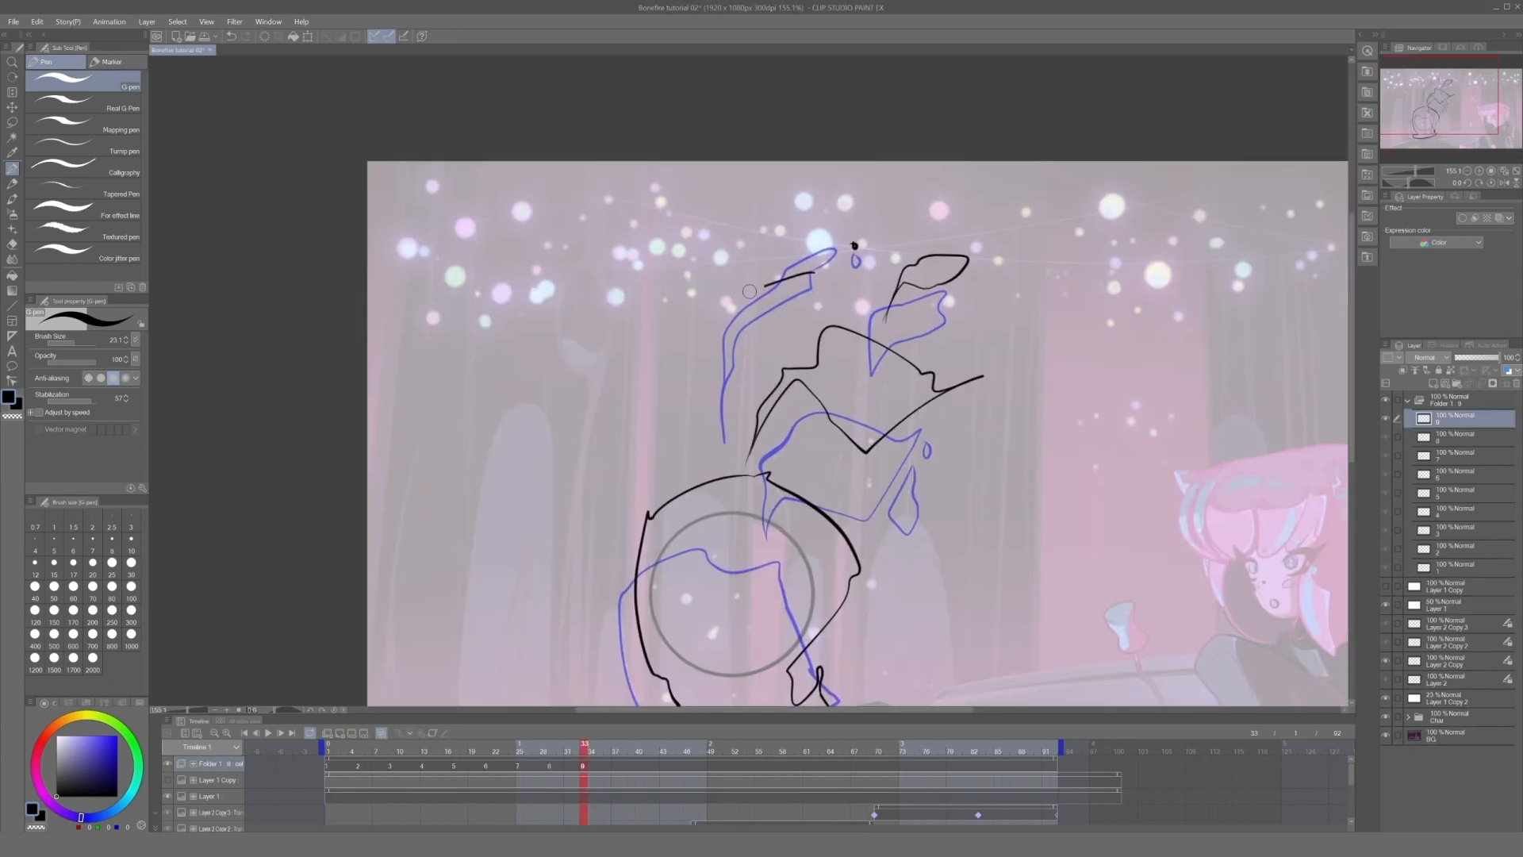
{"action": "left_click_drag", "start_coordinate": [812, 276], "coordinate": [723, 387]}
- Add a tenth cel at frame 37 and draw its forked tip, curved body and rounded base over the onion-skinned outline
{"action": "scroll", "coordinate": [899, 238], "scroll_direction": "down", "scroll_amount": 5}
{"action": "left_click", "coordinate": [382, 733]}
{"action": "left_click", "coordinate": [615, 752]}
{"action": "left_click", "coordinate": [340, 734]}
{"action": "mouse_move", "coordinate": [796, 252]}
{"action": "left_mouse_down"}
{"action": "mouse_move", "coordinate": [810, 237]}
{"action": "mouse_move", "coordinate": [924, 324]}
{"action": "left_mouse_up"}
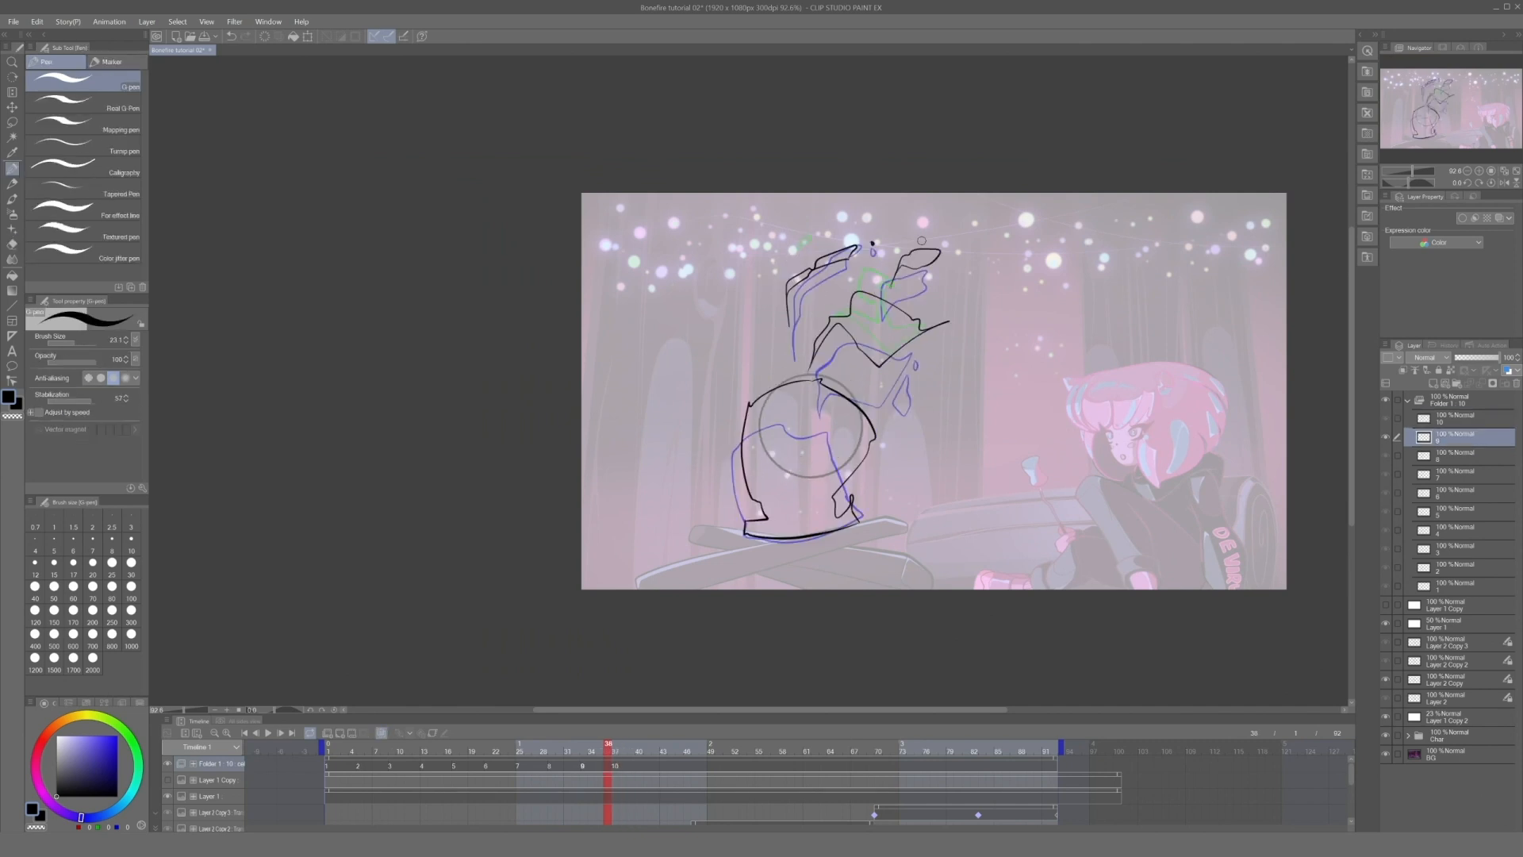
{"action": "mouse_move", "coordinate": [766, 425]}
{"action": "left_mouse_down"}
{"action": "mouse_move", "coordinate": [841, 536]}
{"action": "mouse_move", "coordinate": [904, 547]}
{"action": "left_mouse_up"}
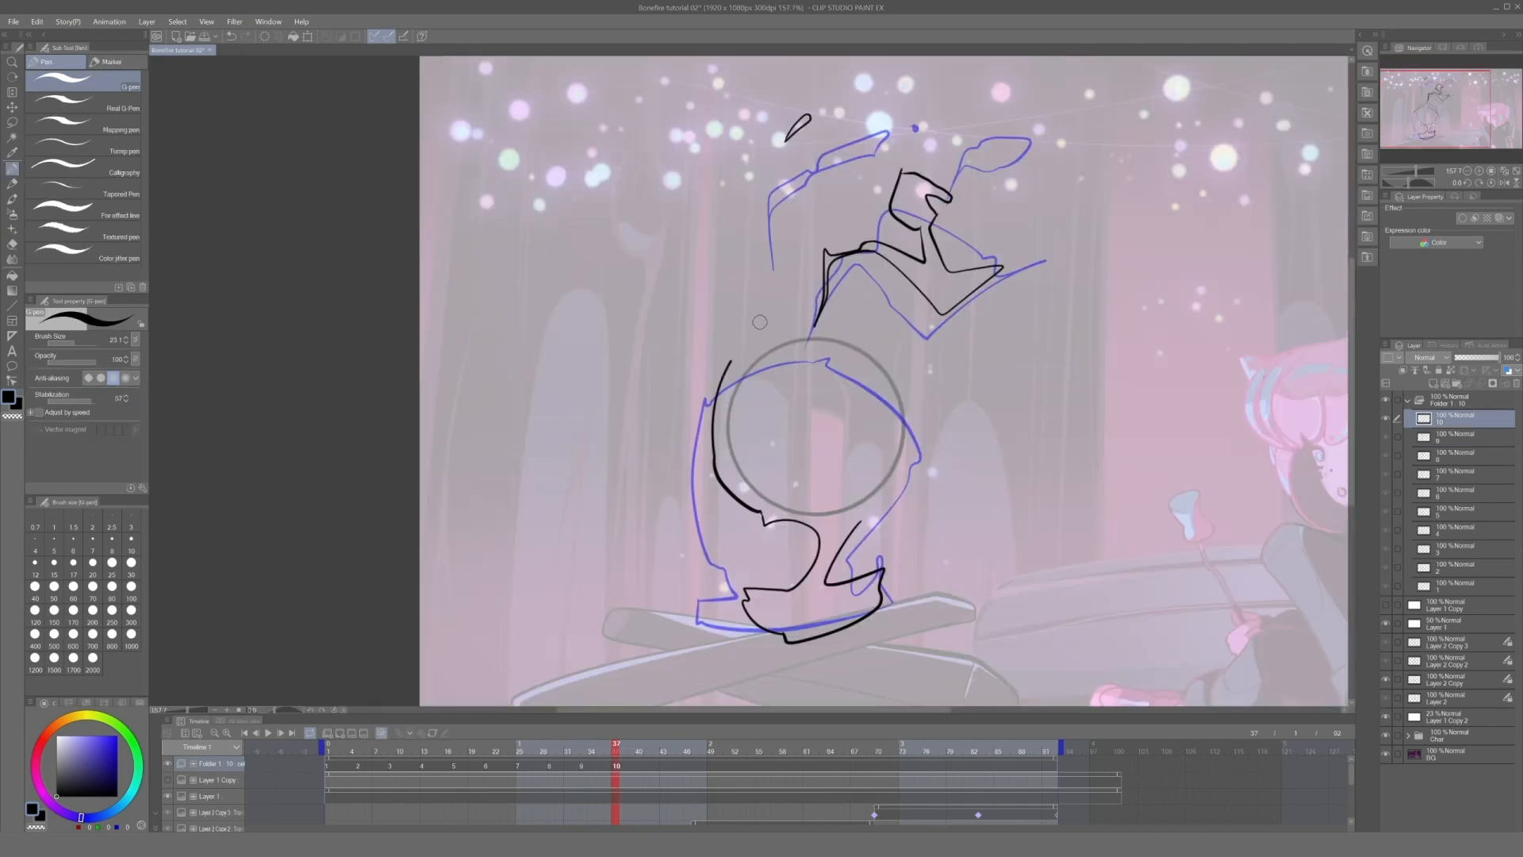
{"action": "left_click_drag", "start_coordinate": [734, 306], "coordinate": [932, 417]}
- Draw the eleventh flame at frame 41 with a boxy middle section, narrow neck and separate curved top pieces
{"action": "scroll", "coordinate": [873, 397], "scroll_direction": "down", "scroll_amount": 5}
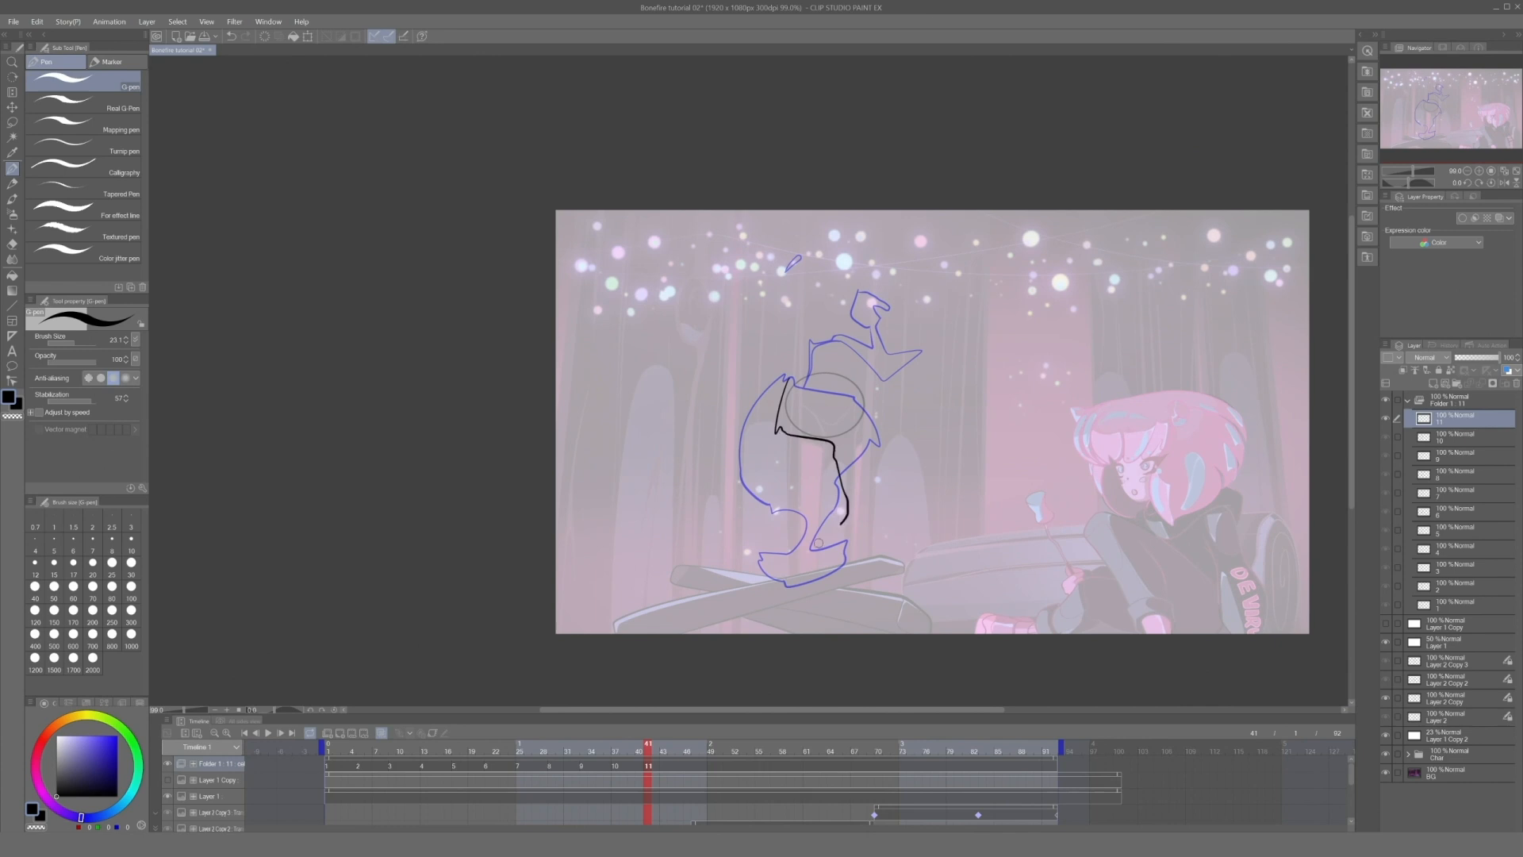
{"action": "left_click_drag", "start_coordinate": [818, 543], "coordinate": [875, 451]}
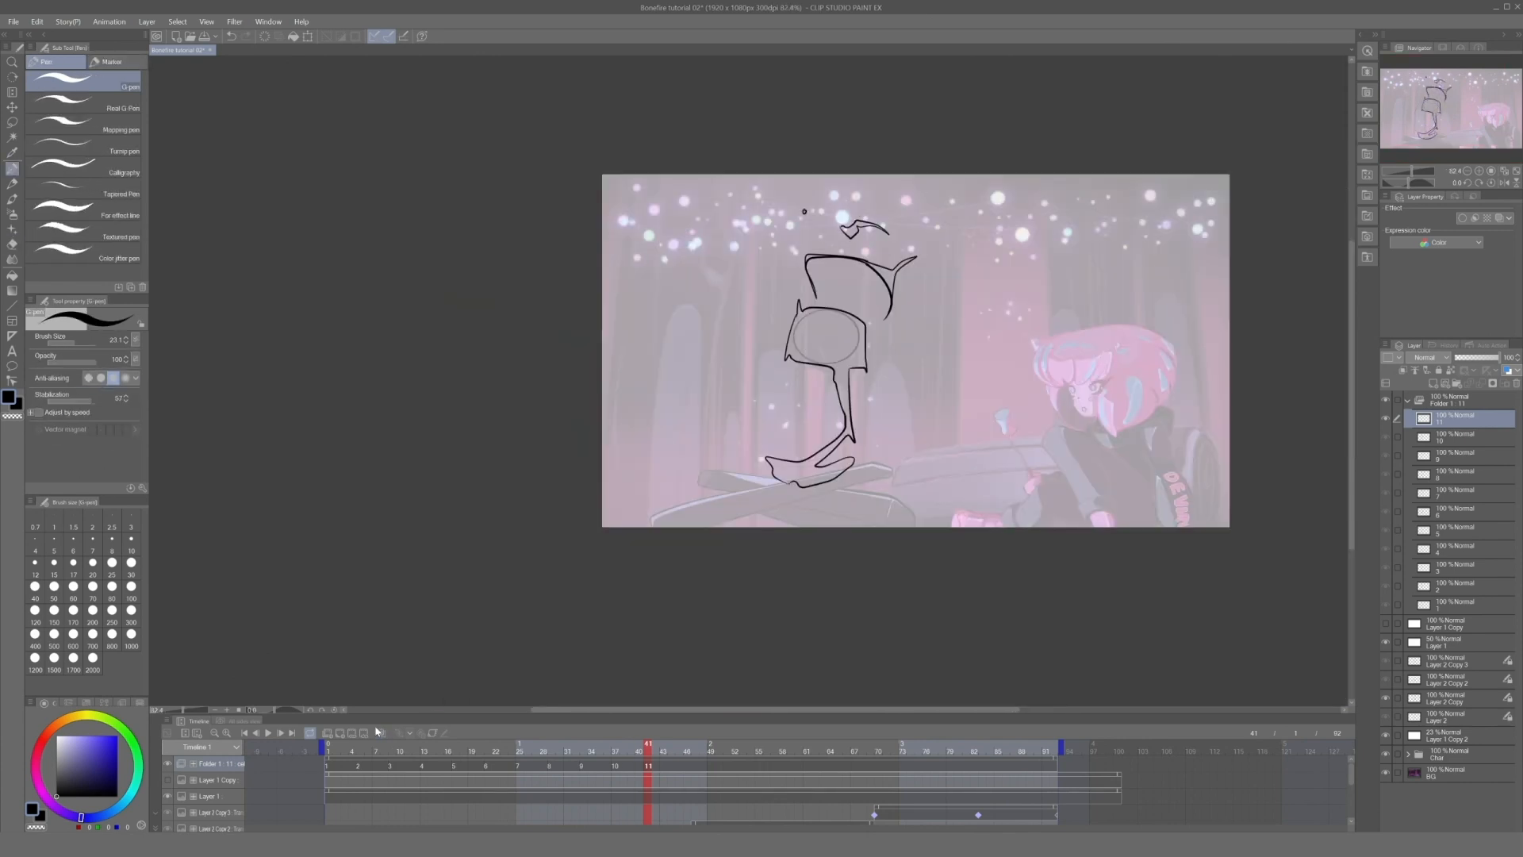
{"action": "scroll", "coordinate": [777, 427], "scroll_direction": "up", "scroll_amount": 2}
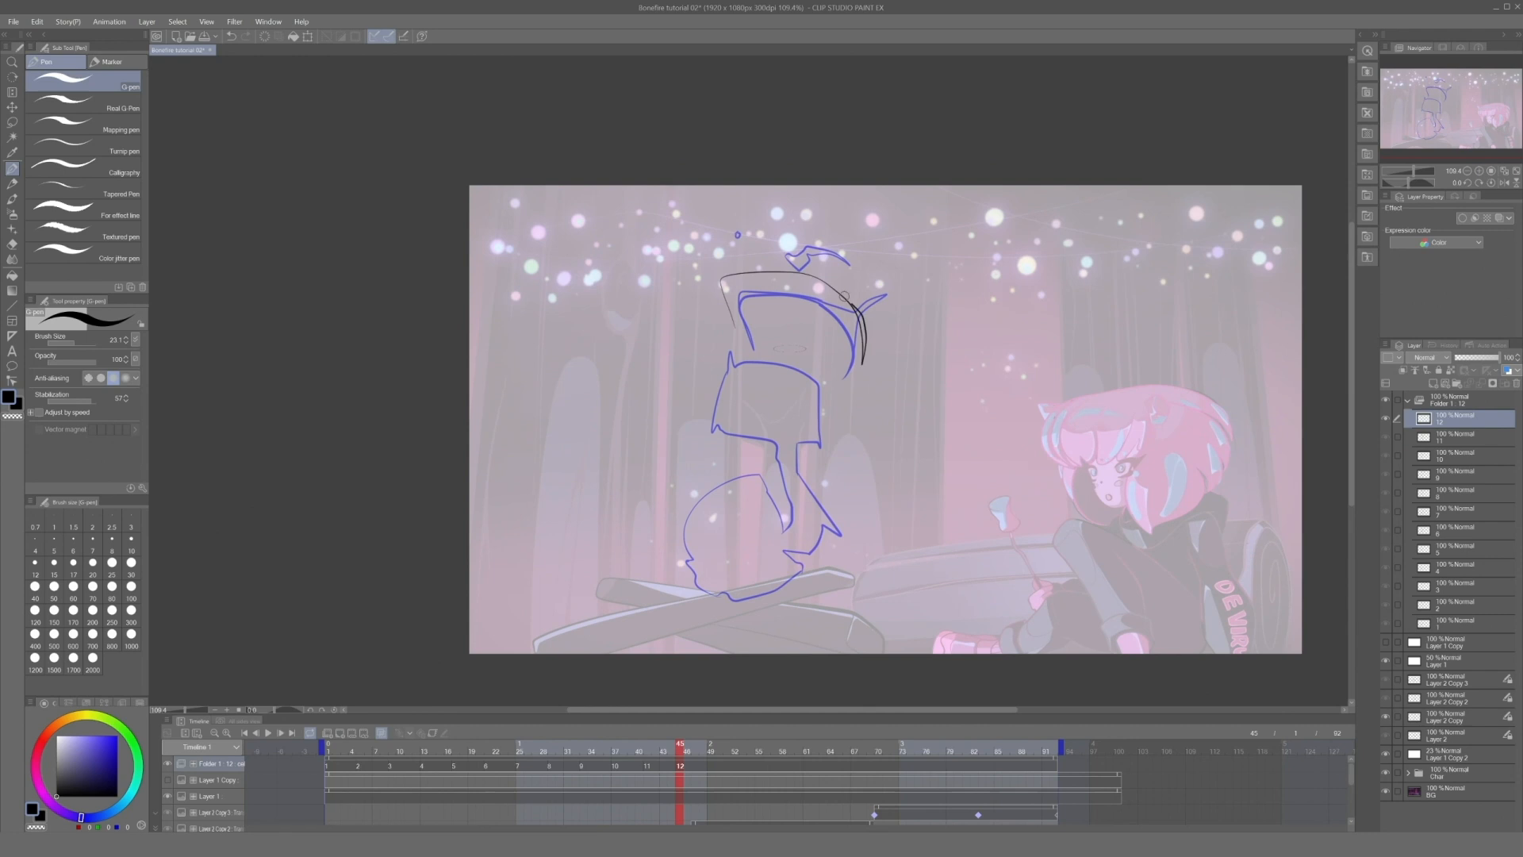
- Draw the twelfth and thirteenth flame outlines at frames 45 and 49, erasing and redrawing parts of the lines
{"action": "mouse_move", "coordinate": [694, 586]}
{"action": "left_mouse_down"}
{"action": "mouse_move", "coordinate": [741, 470]}
{"action": "mouse_move", "coordinate": [787, 502]}
{"action": "left_mouse_up"}
{"action": "left_click_drag", "start_coordinate": [728, 393], "coordinate": [764, 334]}
{"action": "left_click_drag", "start_coordinate": [823, 422], "coordinate": [815, 550]}
{"action": "mouse_move", "coordinate": [717, 604]}
{"action": "left_mouse_down"}
{"action": "mouse_move", "coordinate": [660, 592]}
{"action": "mouse_move", "coordinate": [710, 486]}
{"action": "left_mouse_up"}
{"action": "mouse_move", "coordinate": [710, 486]}
{"action": "left_mouse_down"}
{"action": "mouse_move", "coordinate": [777, 437]}
{"action": "mouse_move", "coordinate": [757, 293]}
{"action": "left_mouse_up"}
{"action": "left_click_drag", "start_coordinate": [705, 437], "coordinate": [742, 352]}
{"action": "left_click_drag", "start_coordinate": [827, 437], "coordinate": [824, 560]}
{"action": "key", "text": "e"}
{"action": "key", "text": "p"}
{"action": "left_click_drag", "start_coordinate": [860, 300], "coordinate": [870, 351]}
- Add the fourteenth cel at frame 53 and draw the flame's rounded base with a hooked tongue rising at its right side
{"action": "left_click", "coordinate": [339, 738]}
{"action": "left_click_drag", "start_coordinate": [630, 533], "coordinate": [719, 458]}
{"action": "left_click_drag", "start_coordinate": [630, 533], "coordinate": [782, 542]}
{"action": "left_click_drag", "start_coordinate": [718, 458], "coordinate": [794, 421]}
{"action": "left_click_drag", "start_coordinate": [790, 442], "coordinate": [836, 437]}
{"action": "left_click_drag", "start_coordinate": [836, 368], "coordinate": [855, 400]}
- Clean up and redraw the fourteenth flame's upper tip, transform the selected part and draw its long descending edge
{"action": "key", "text": "e"}
{"action": "key", "text": "p"}
{"action": "left_click_drag", "start_coordinate": [715, 275], "coordinate": [754, 262]}
{"action": "key", "text": "m"}
{"action": "left_click_drag", "start_coordinate": [817, 317], "coordinate": [871, 119]}
{"action": "key", "text": "ctrl+t"}
{"action": "key", "text": "Return"}
{"action": "left_click_drag", "start_coordinate": [727, 252], "coordinate": [807, 354]}
- Add the fifteenth and sixteenth cels at frames 57 and 61 and draw their flame outlines using onion skin
{"action": "left_click", "coordinate": [339, 737]}
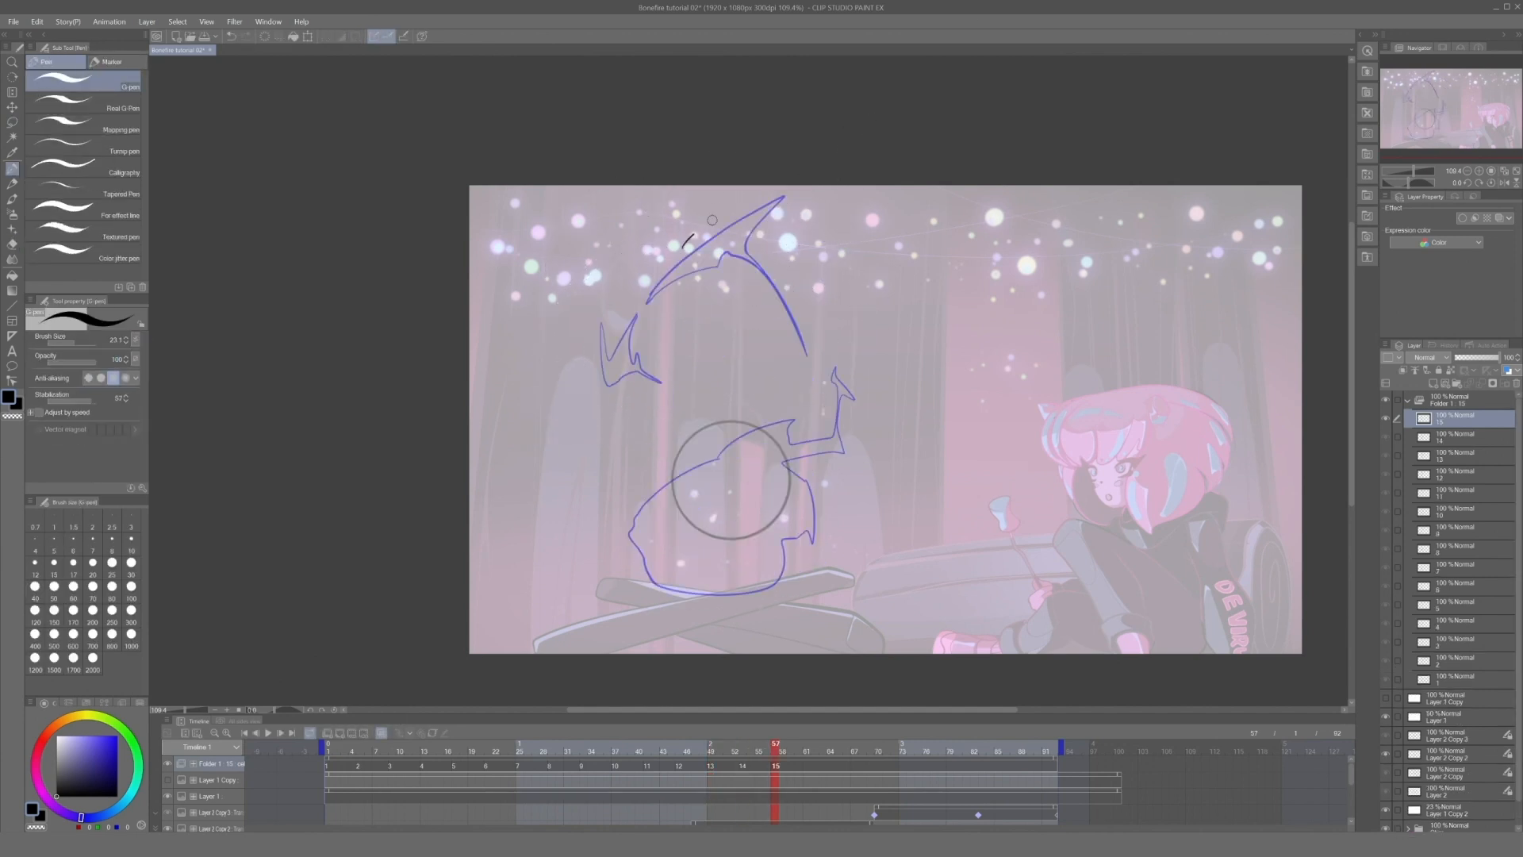
{"action": "left_click", "coordinate": [340, 733]}
{"action": "left_click_drag", "start_coordinate": [588, 317], "coordinate": [594, 342]}
{"action": "mouse_move", "coordinate": [690, 412]}
{"action": "left_mouse_down"}
{"action": "mouse_move", "coordinate": [724, 375]}
{"action": "mouse_move", "coordinate": [766, 503]}
{"action": "left_mouse_up"}
{"action": "mouse_move", "coordinate": [776, 505]}
{"action": "left_mouse_down"}
{"action": "mouse_move", "coordinate": [656, 596]}
{"action": "mouse_move", "coordinate": [702, 519]}
{"action": "left_mouse_up"}
{"action": "left_click_drag", "start_coordinate": [662, 518], "coordinate": [712, 406]}
- Add the seventeenth cel, preview the loop and sketch short strokes over the first flame's body and head
{"action": "left_click", "coordinate": [340, 733]}
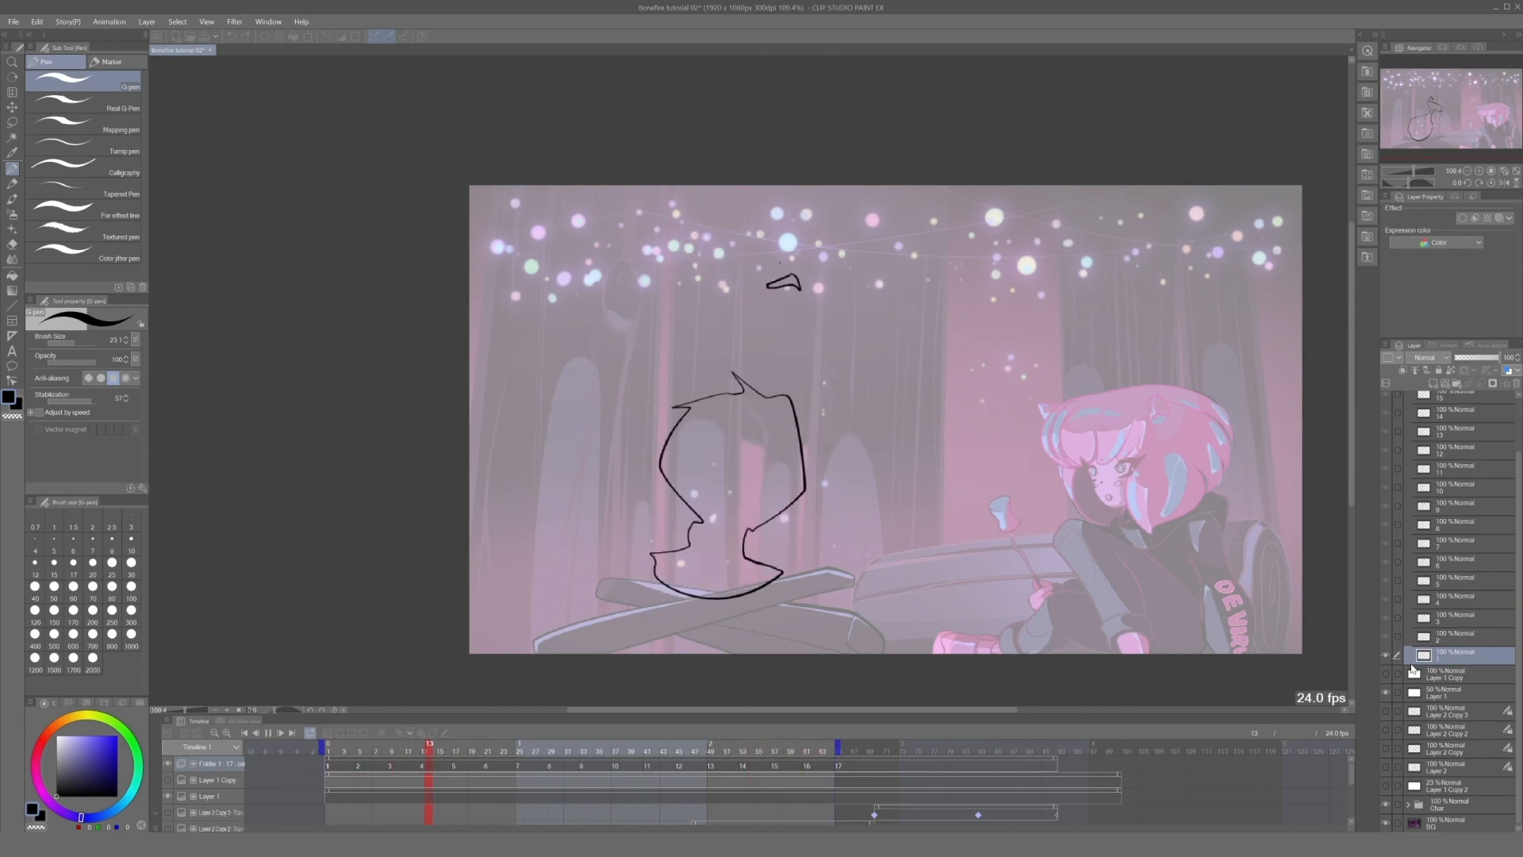
{"action": "left_click", "coordinate": [1013, 646]}
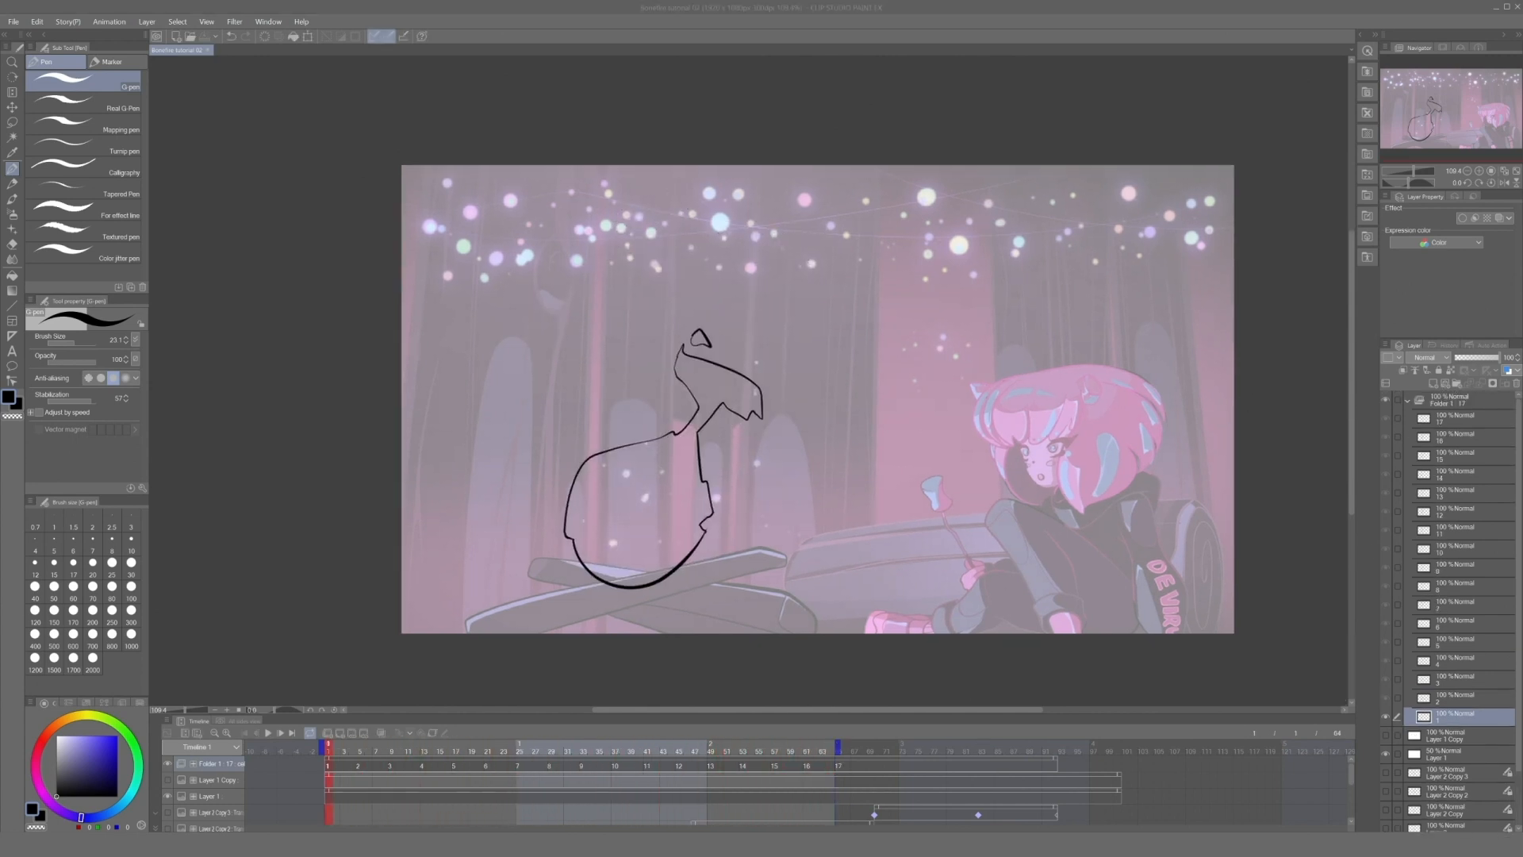
{"action": "left_click_drag", "start_coordinate": [596, 483], "coordinate": [624, 516]}
{"action": "left_click_drag", "start_coordinate": [638, 458], "coordinate": [624, 494]}
{"action": "left_click_drag", "start_coordinate": [794, 345], "coordinate": [760, 359]}
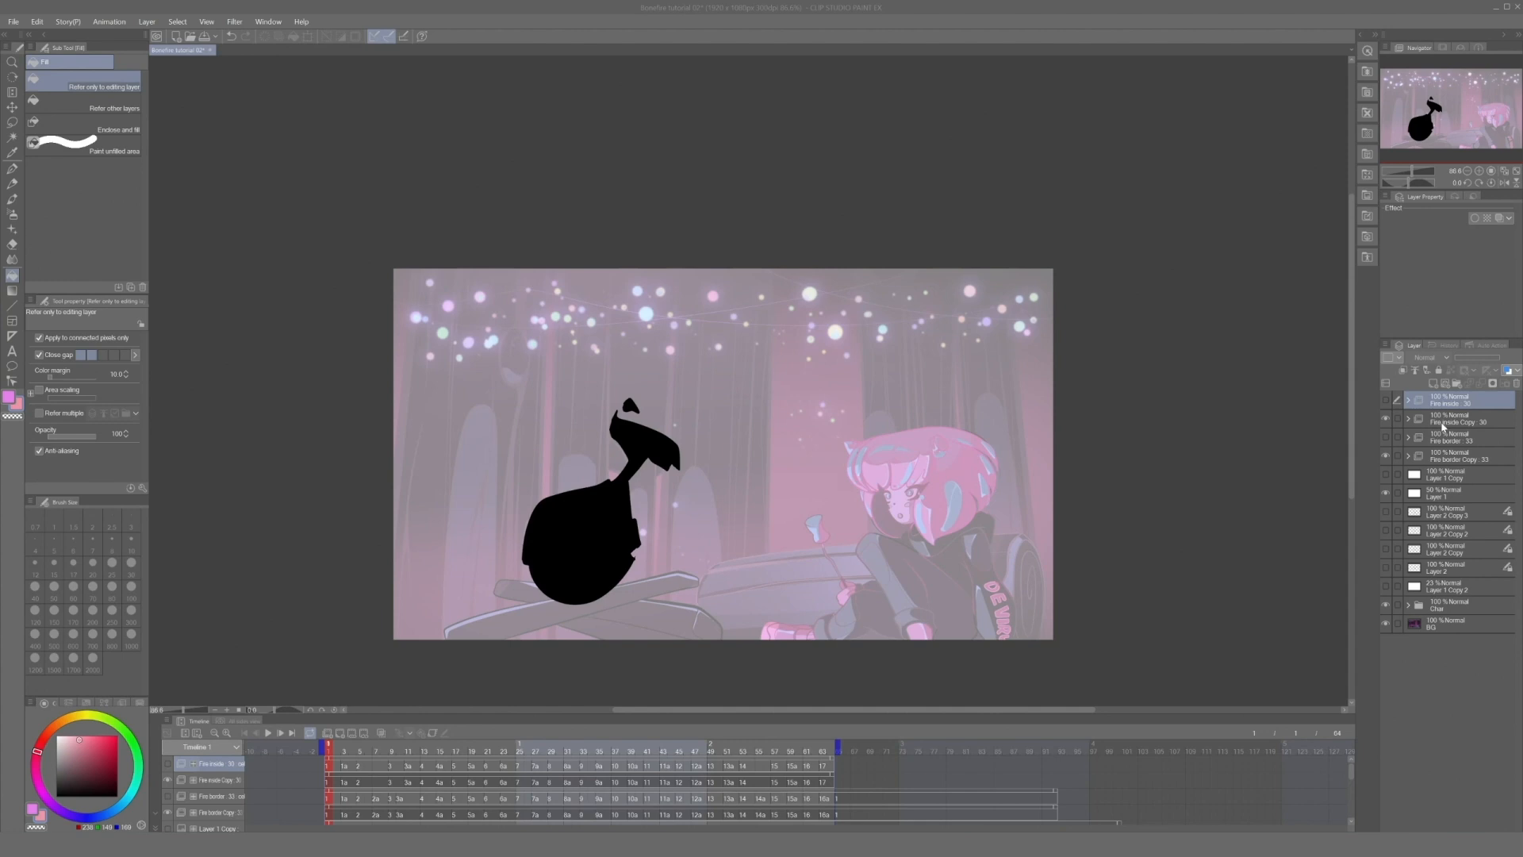
- Clip a new layer to the Fire border Copy folder and choose a gradient tool for colouring it
{"action": "left_click", "coordinate": [1446, 459]}
{"action": "left_click", "coordinate": [1403, 369]}
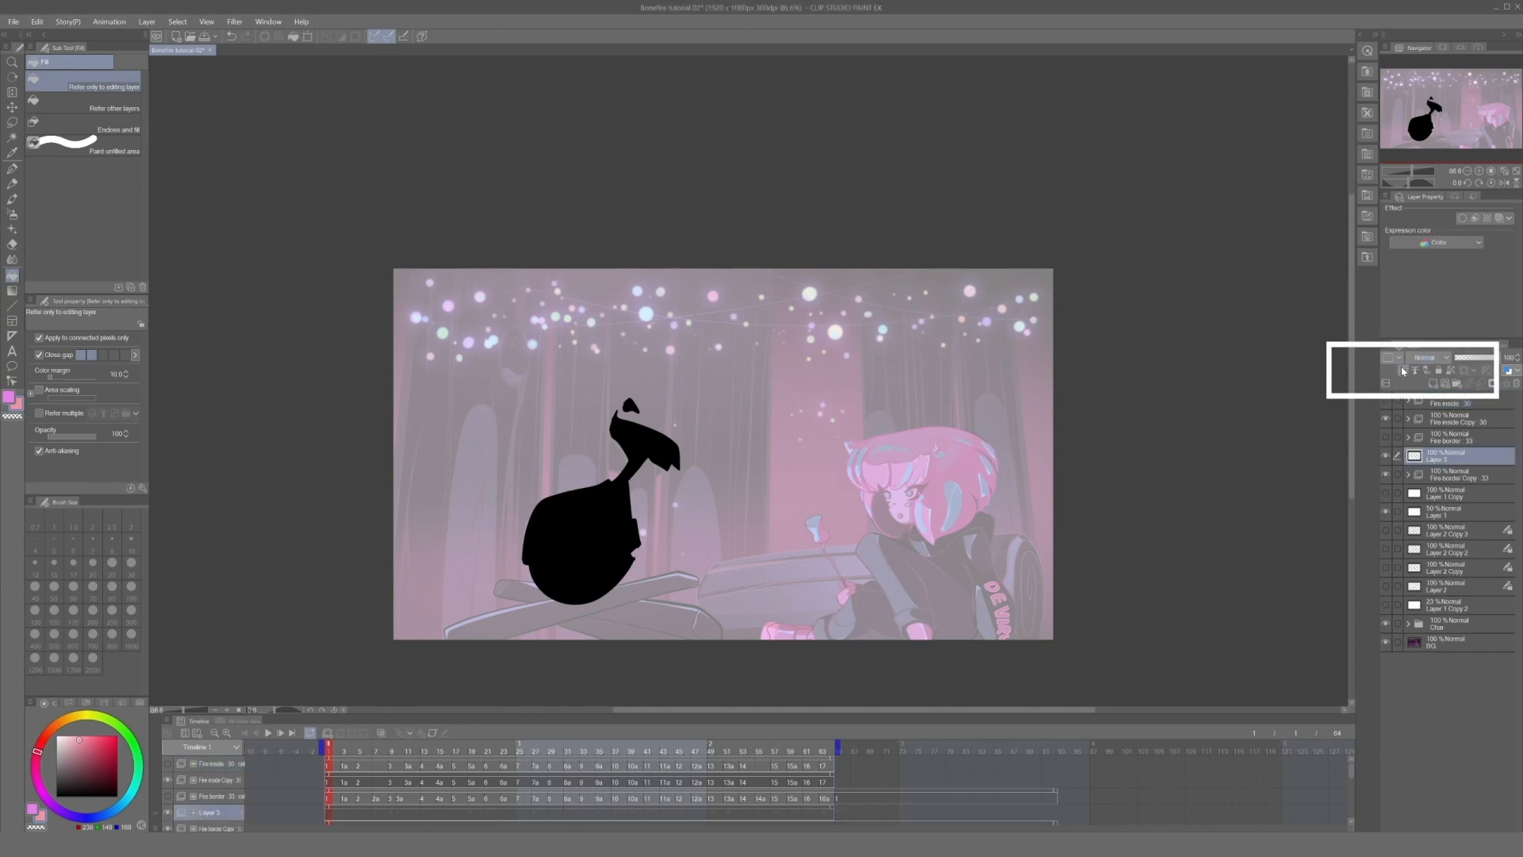
{"action": "left_click", "coordinate": [12, 290]}
{"action": "left_click", "coordinate": [136, 103]}
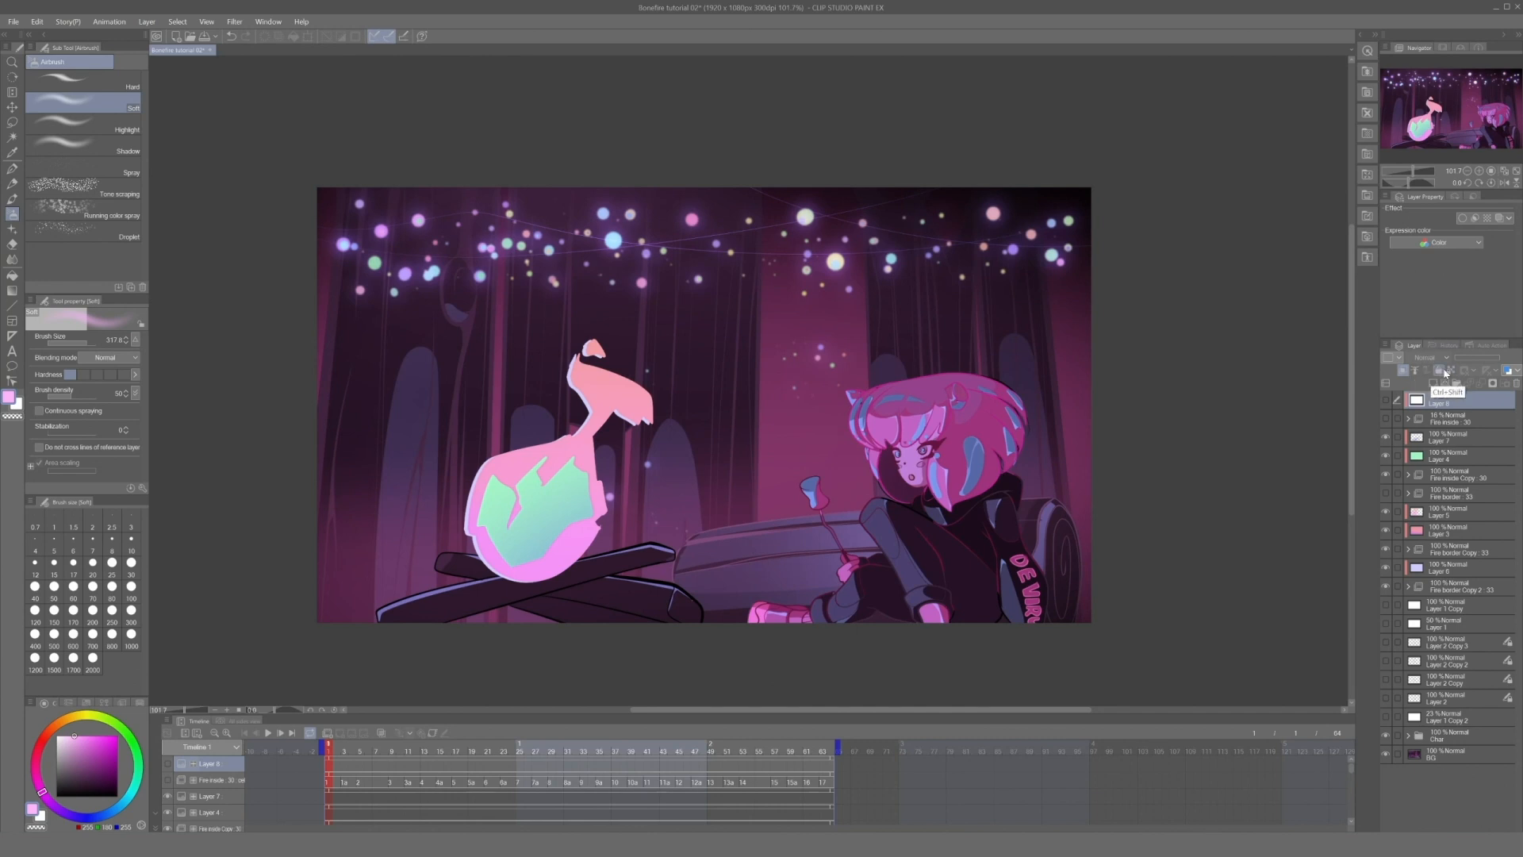
- Create a new layer at the top of the stack and set its blending mode to Add (Glow)
{"action": "left_click", "coordinate": [1444, 371]}
{"action": "left_click", "coordinate": [1436, 364]}
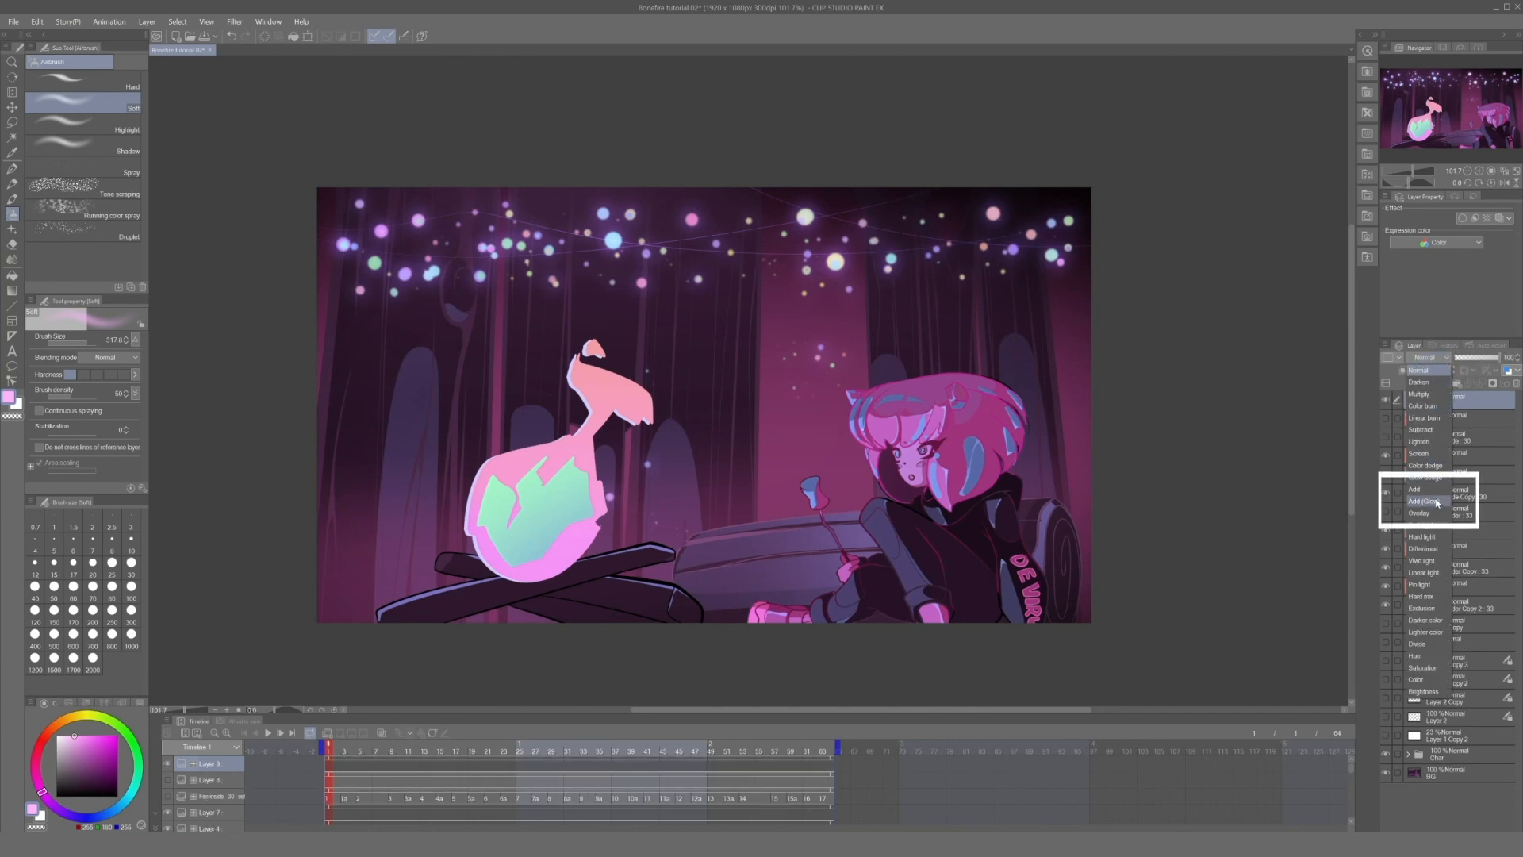
{"action": "left_click", "coordinate": [1427, 450]}
- Undo the first glow stroke and airbrush a very large soft magenta glow around the flame's base and logs
{"action": "key", "text": "ctrl+z"}
{"action": "mouse_move", "coordinate": [468, 559]}
{"action": "left_mouse_down"}
{"action": "mouse_move", "coordinate": [563, 552]}
{"action": "mouse_move", "coordinate": [555, 568]}
{"action": "left_mouse_up"}
{"action": "left_click", "coordinate": [97, 736]}
{"action": "left_click_drag", "start_coordinate": [584, 561], "coordinate": [794, 560]}
{"action": "left_click", "coordinate": [479, 504]}
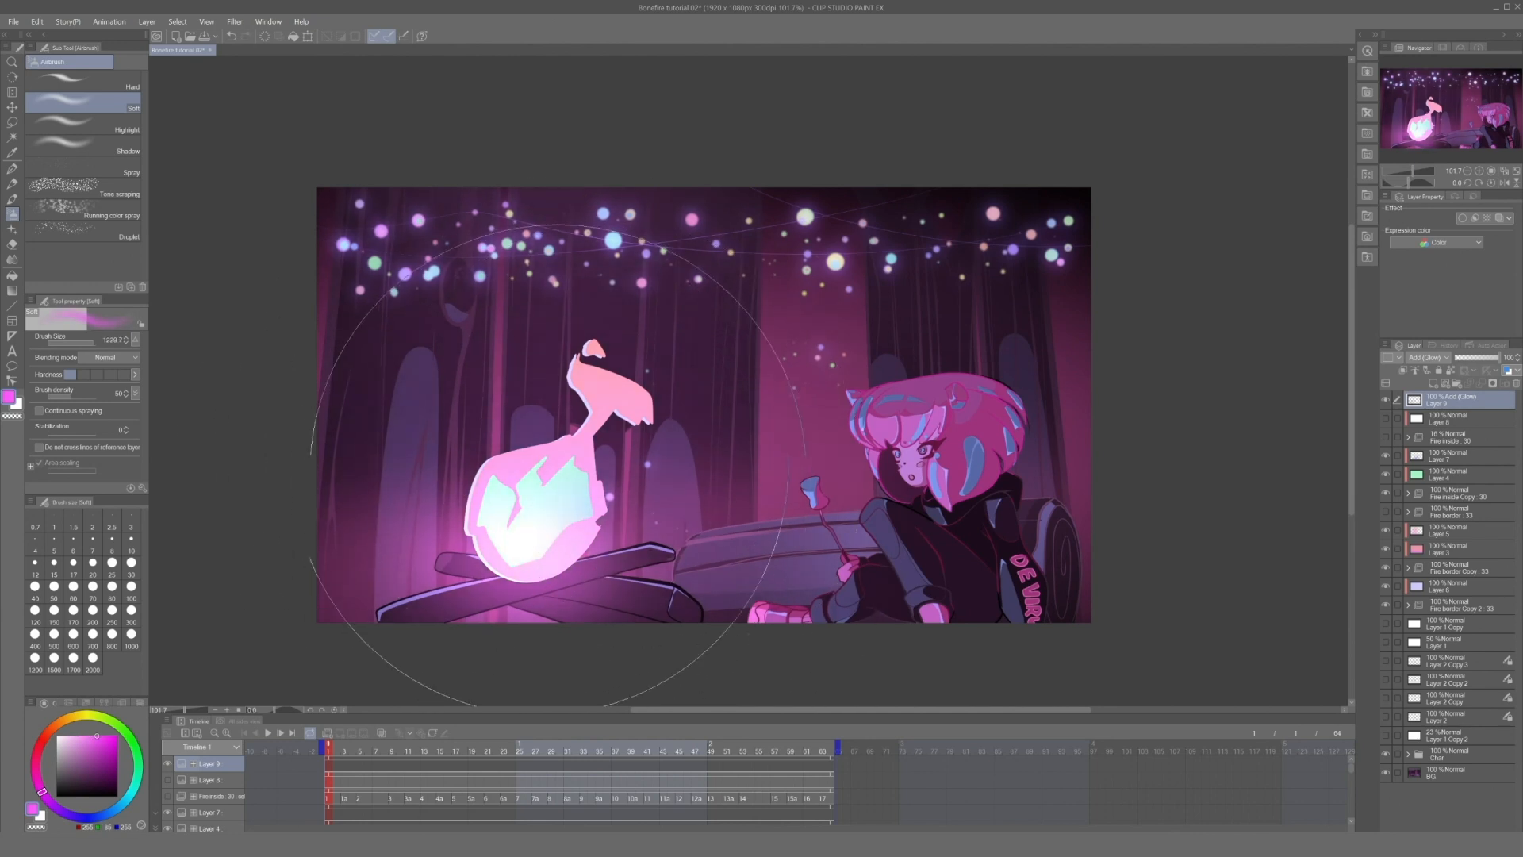
- Play back the glowing flame animation, stop it and save the file
{"action": "scroll", "coordinate": [919, 434], "scroll_direction": "down", "scroll_amount": 3}
{"action": "scroll", "coordinate": [768, 445], "scroll_direction": "up", "scroll_amount": 4}
{"action": "left_click", "coordinate": [268, 733]}
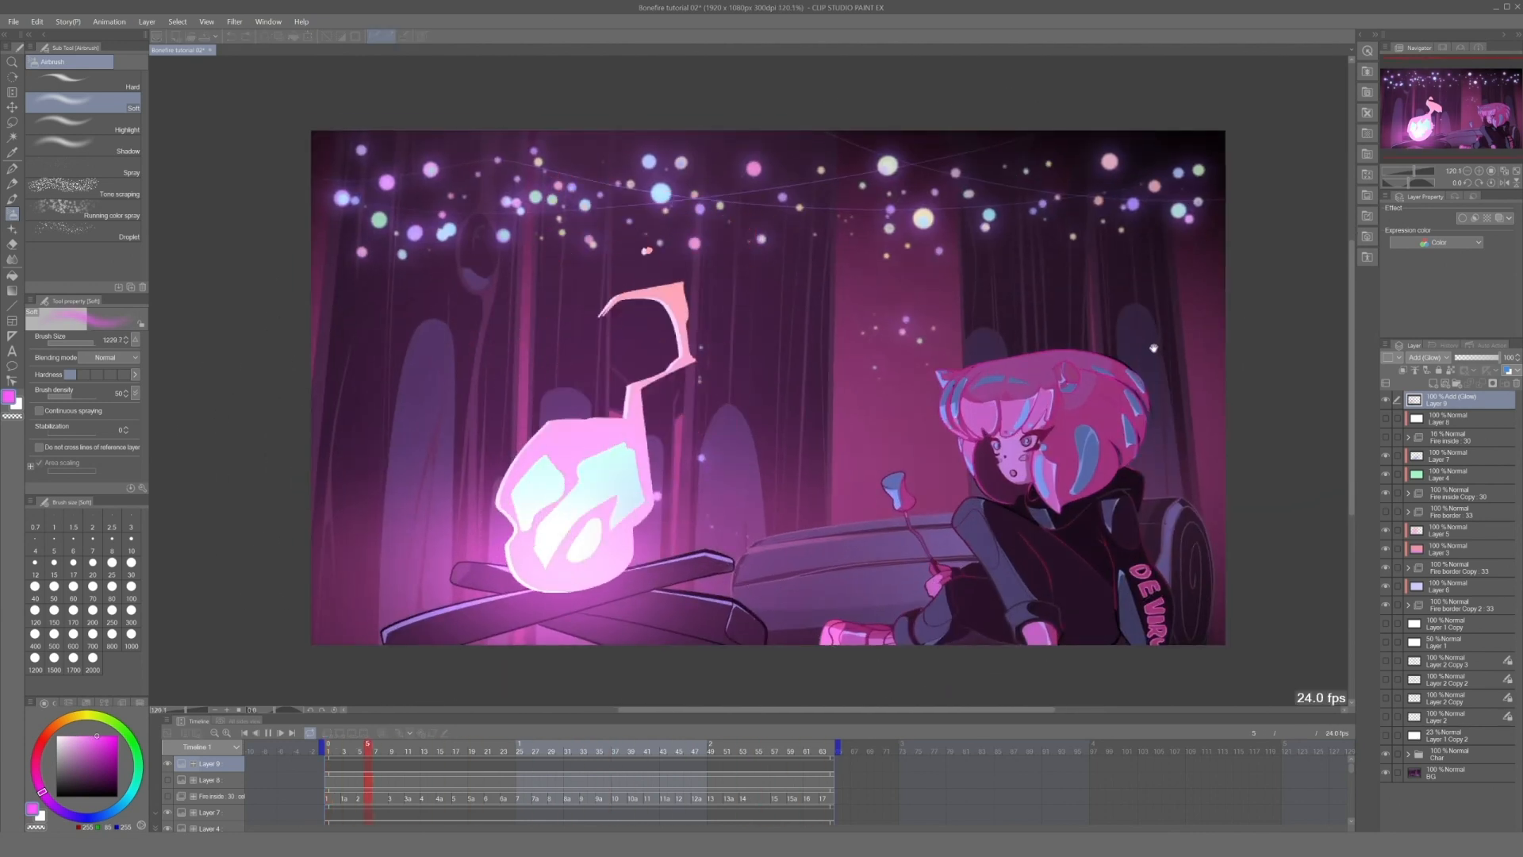
{"action": "key", "text": "space"}
{"action": "key", "text": "ctrl+s"}
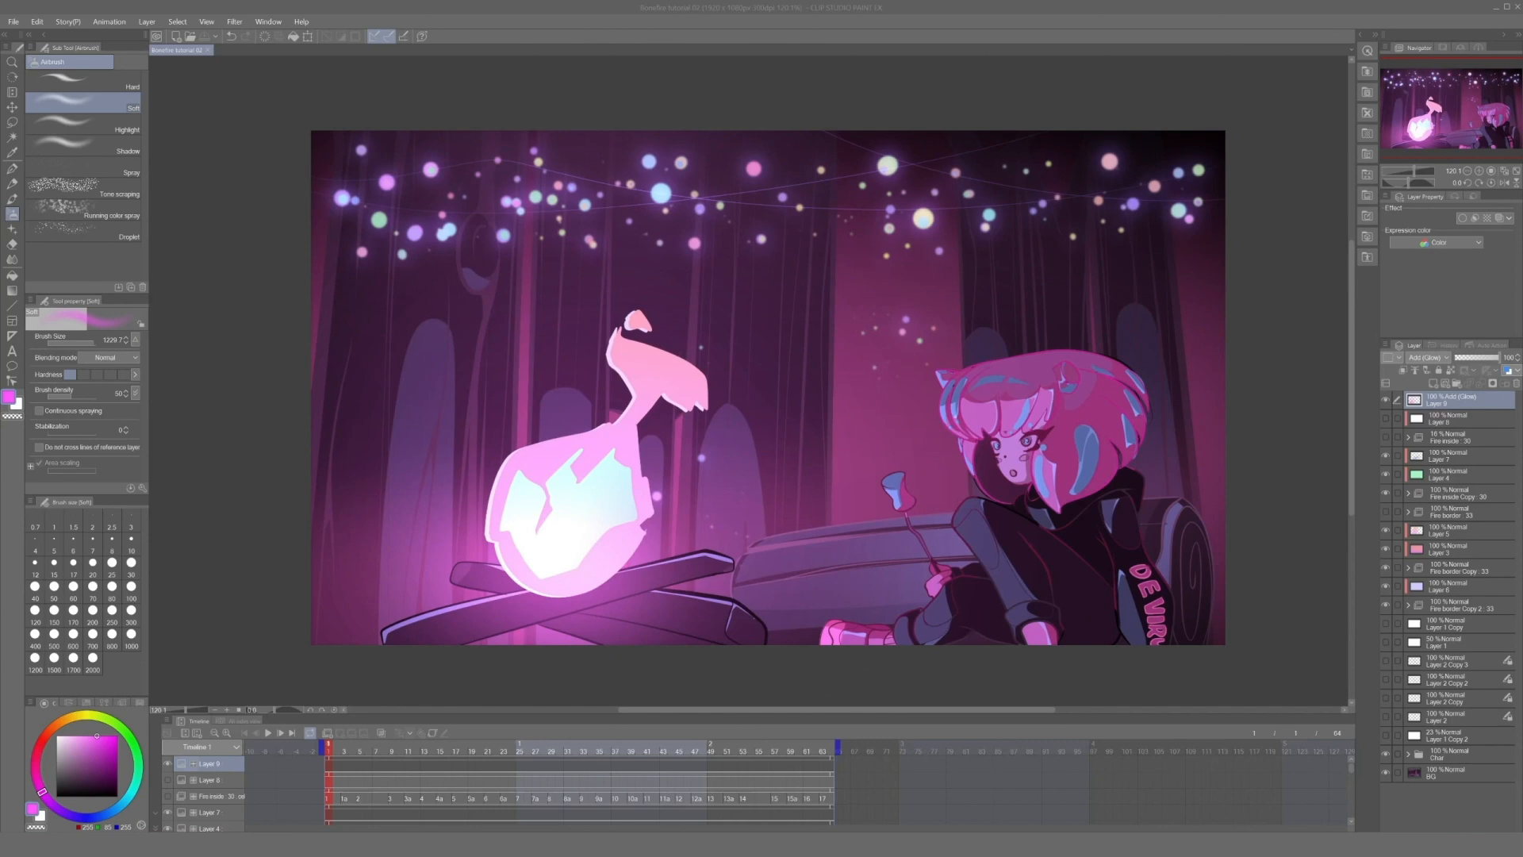
- Select the Char glow layer inside the Char folder and toggle its visibility to compare the character's lighting
{"action": "left_click", "coordinate": [1446, 395]}
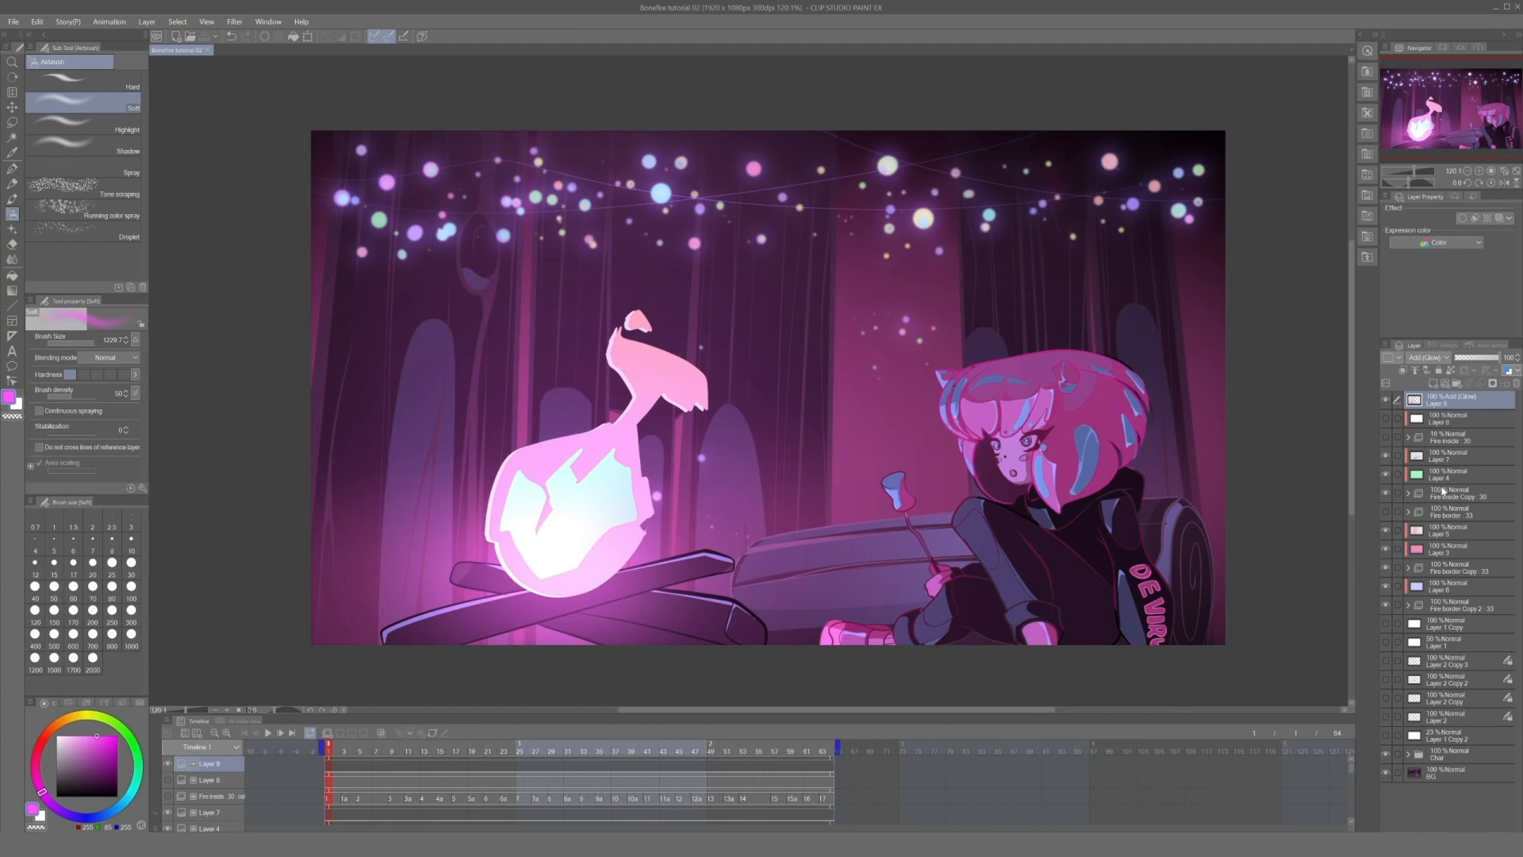
{"action": "left_click", "coordinate": [1409, 754]}
{"action": "scroll", "coordinate": [1448, 584], "scroll_direction": "down", "scroll_amount": 2}
{"action": "left_click", "coordinate": [1450, 786]}
{"action": "left_click", "coordinate": [1387, 787]}
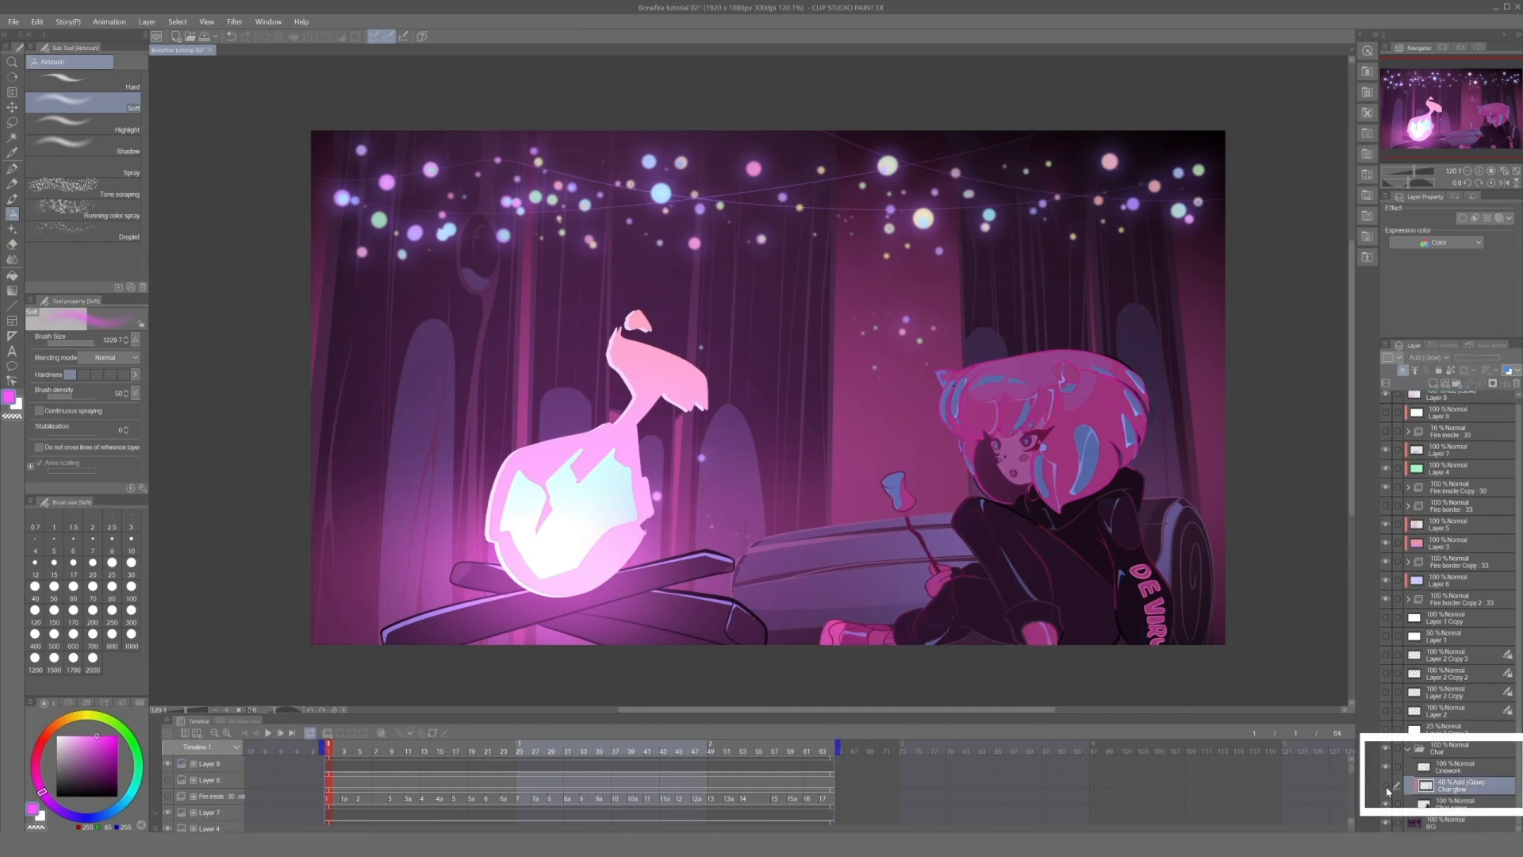
{"action": "left_click", "coordinate": [1387, 793]}
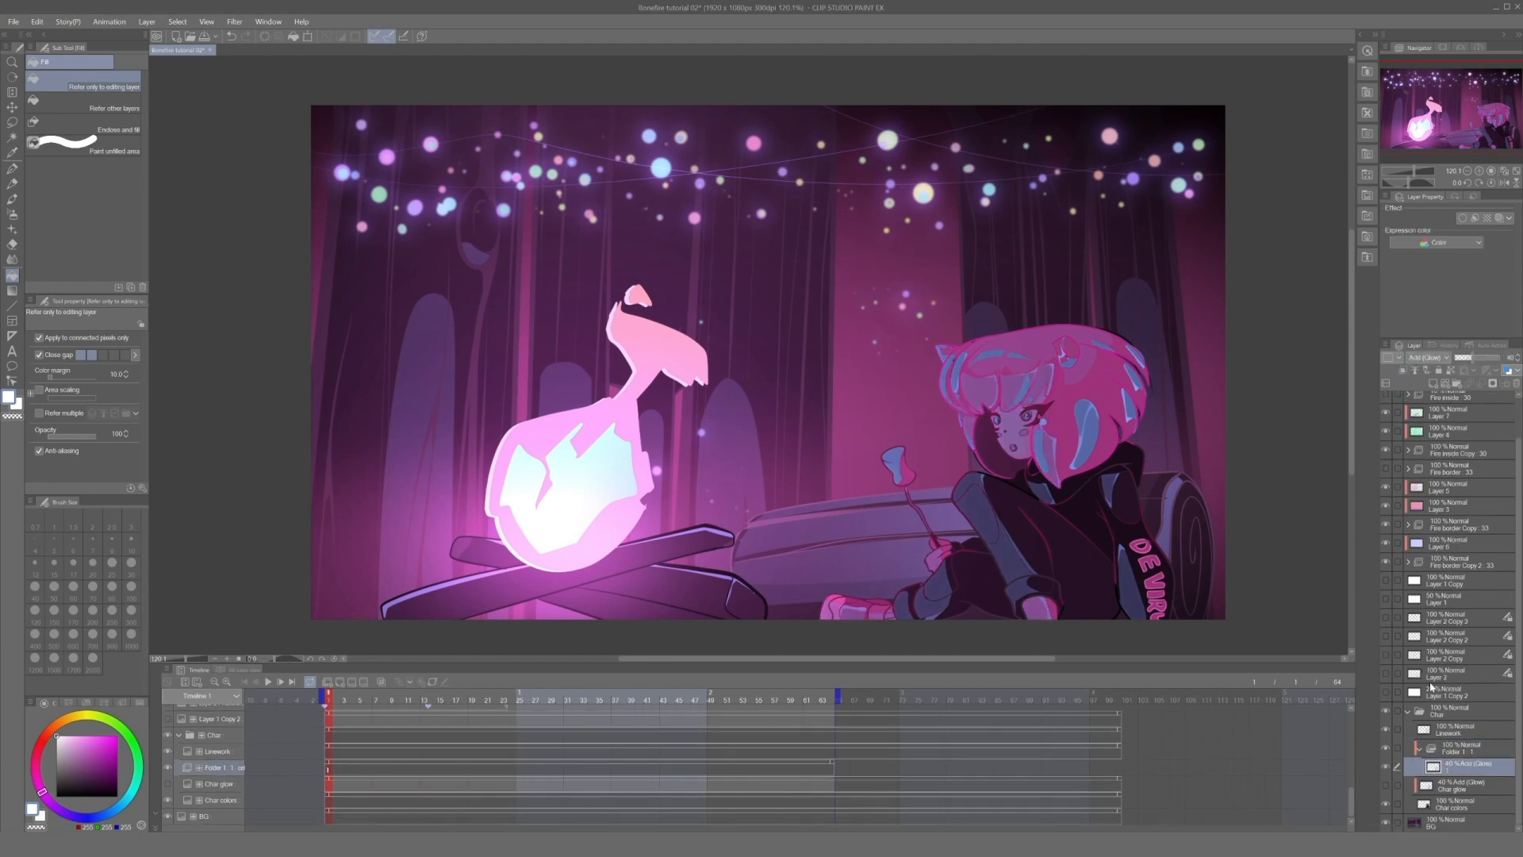
- Set the character's glow animation folder to Add (Glow) blending at 50% opacity
{"action": "left_click", "coordinate": [1426, 357]}
{"action": "left_click", "coordinate": [1428, 532]}
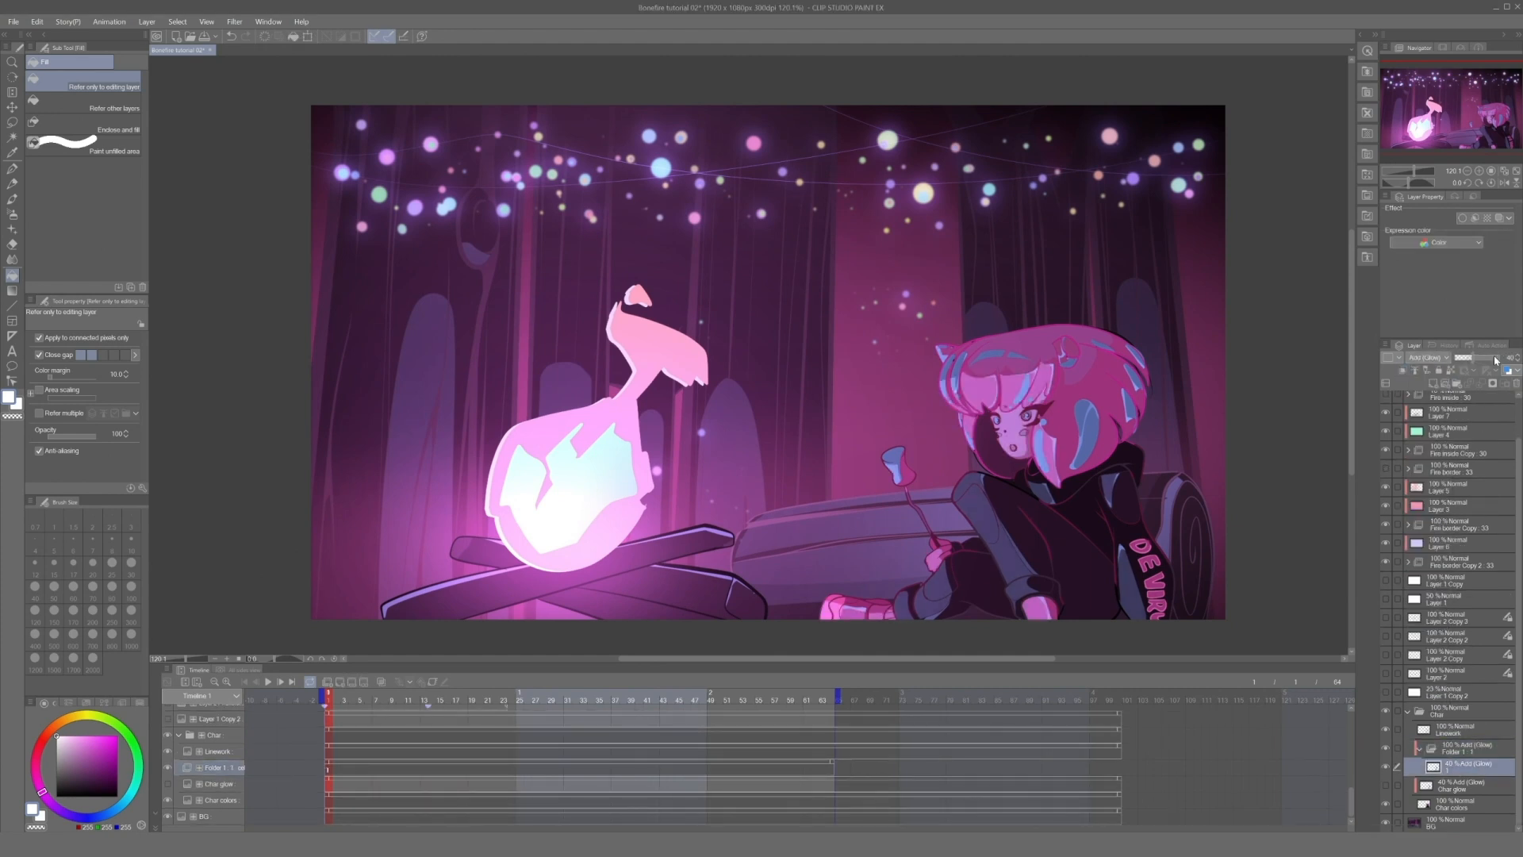
{"action": "left_click", "coordinate": [1464, 747]}
{"action": "left_click", "coordinate": [1508, 358]}
{"action": "type", "text": "50"}
{"action": "key", "text": "Return"}
- Set the opacity of the first glow cel inside the character's animation folder to 100%
{"action": "left_click", "coordinate": [1468, 767]}
{"action": "left_click", "coordinate": [1507, 358]}
{"action": "type", "text": "100"}
{"action": "key", "text": "Return"}
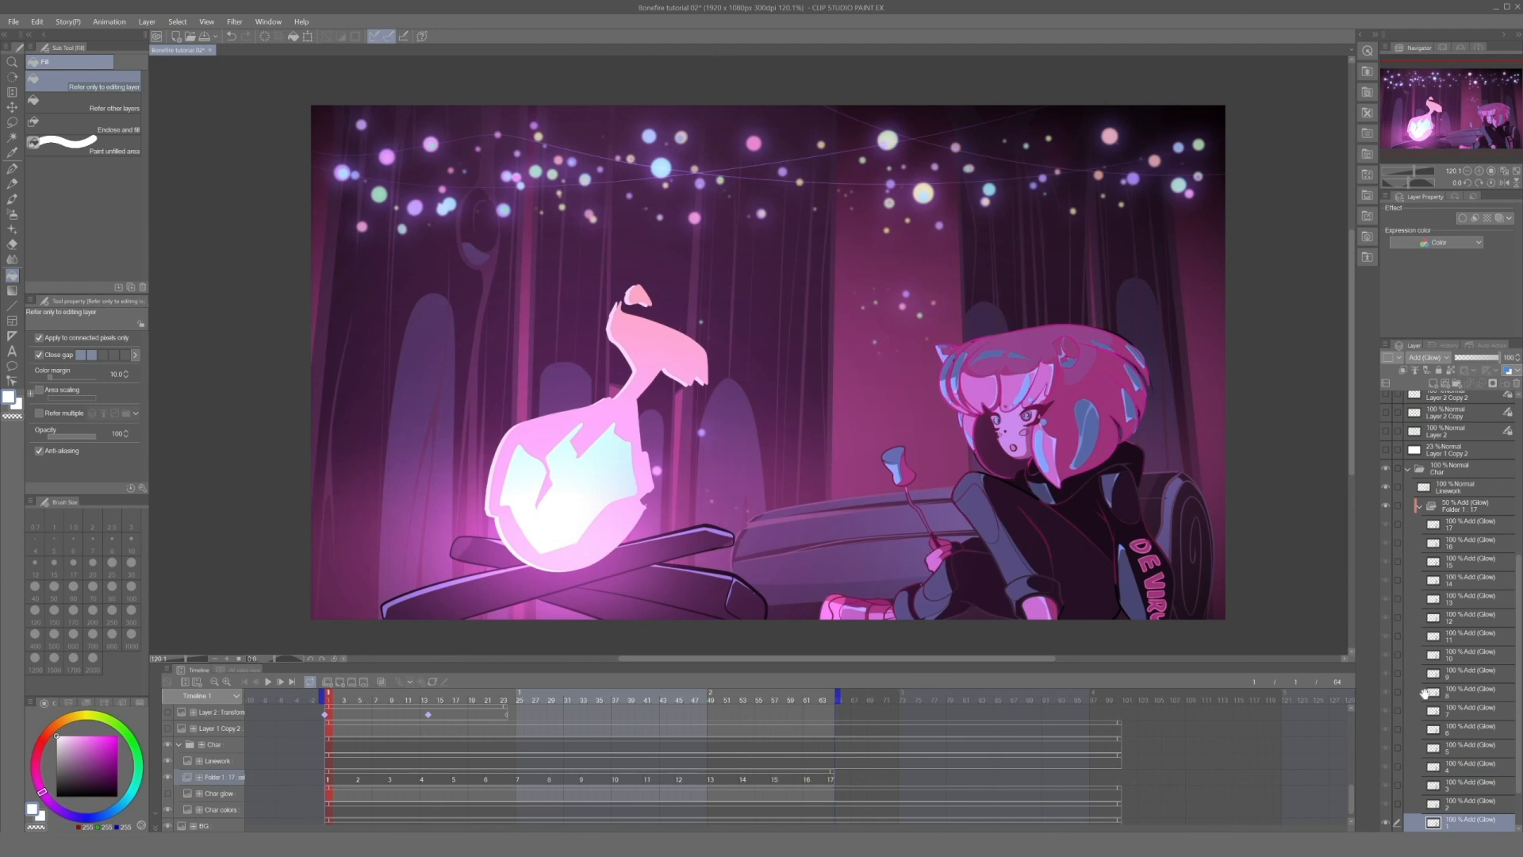
- Narrow the second glow cel's shapes at frame 5 with the Adjust line width filter, checking the preview
{"action": "left_click", "coordinate": [235, 21]}
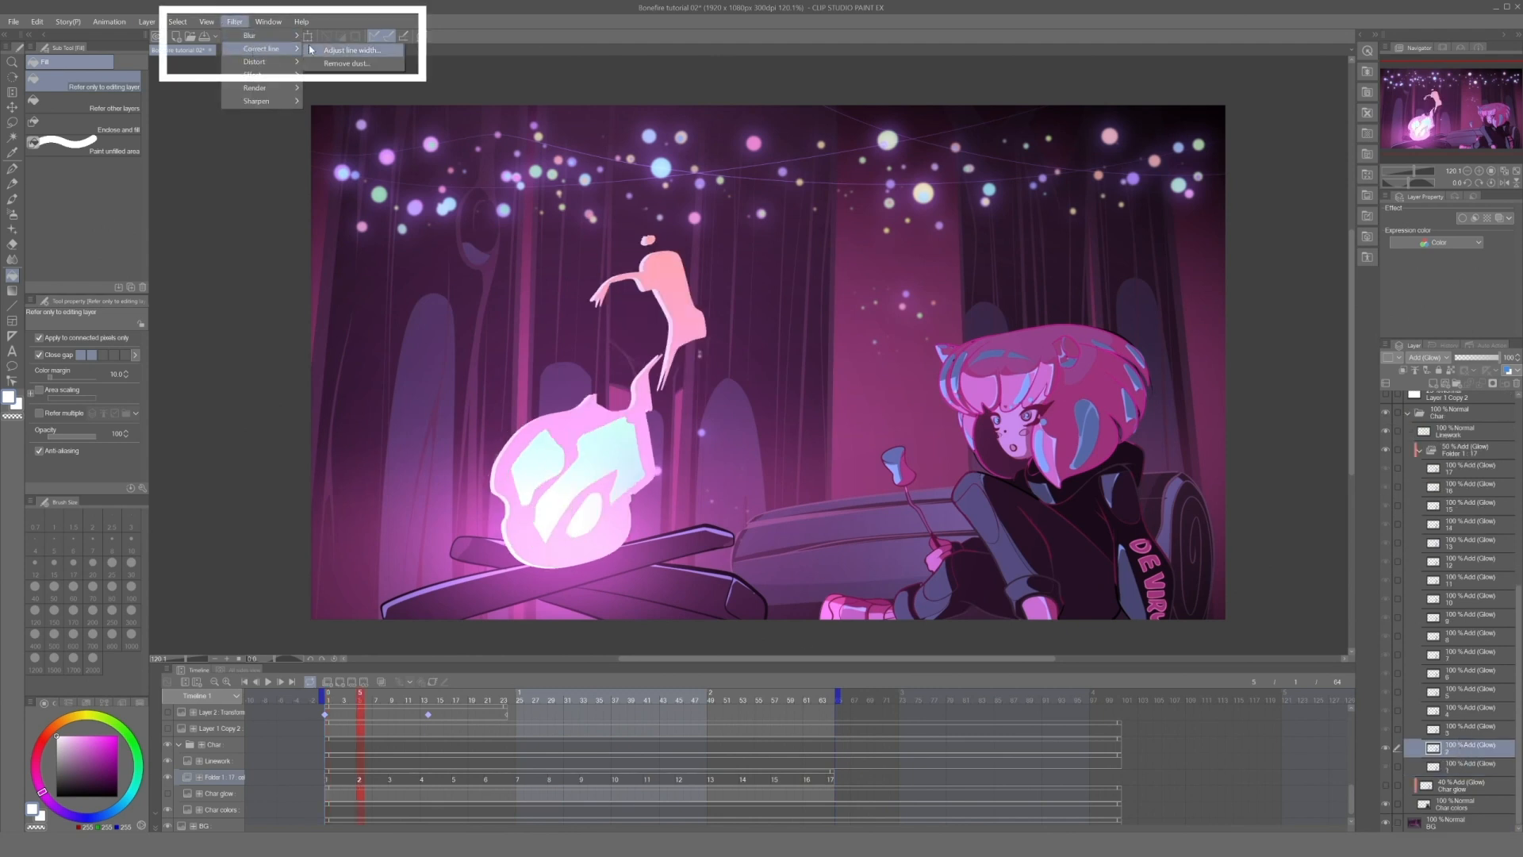
{"action": "left_click", "coordinate": [341, 49]}
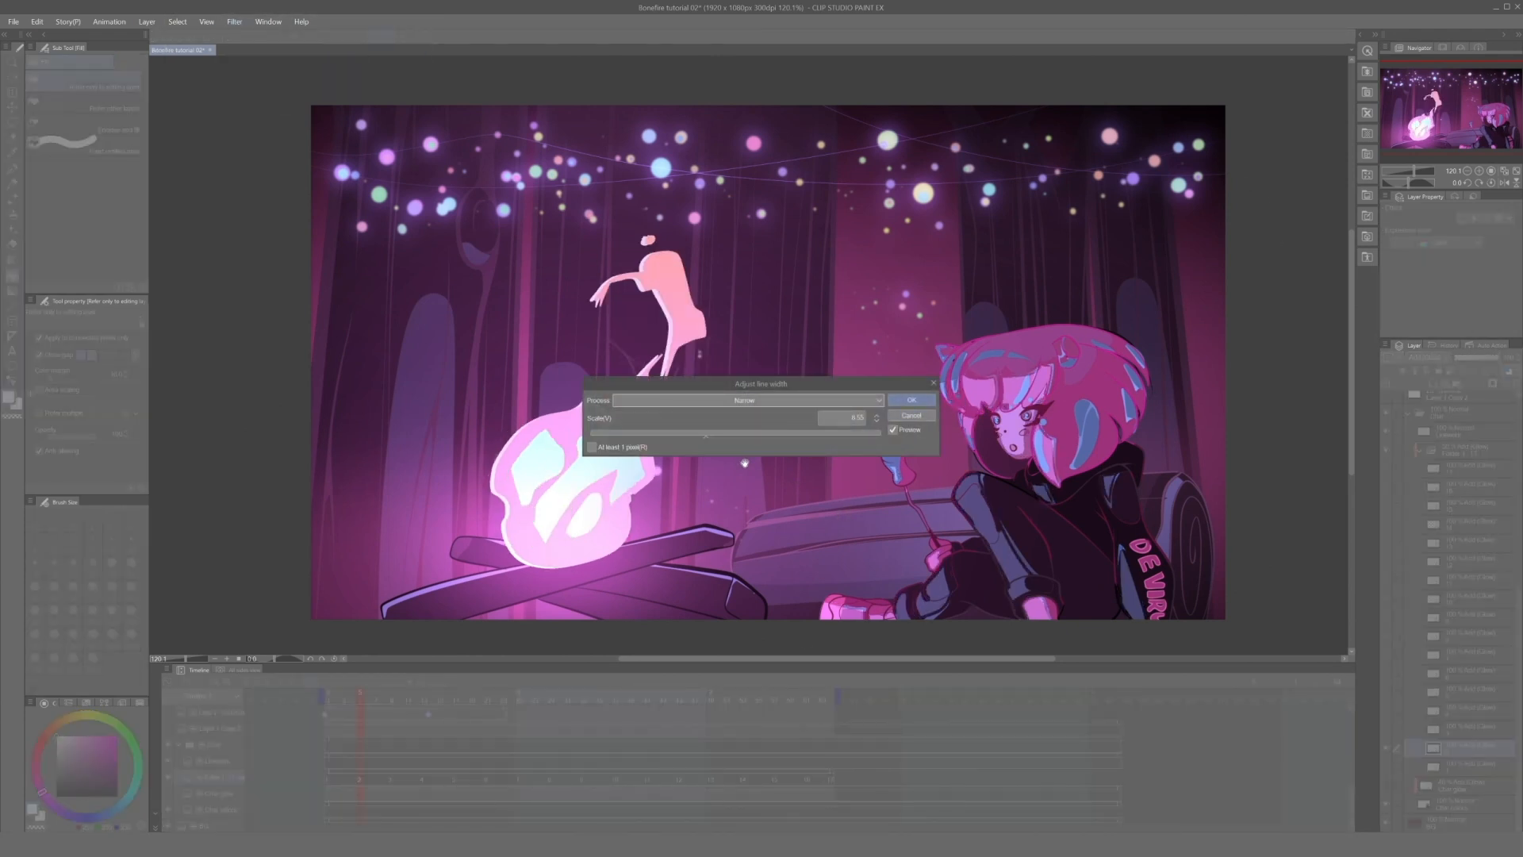
{"action": "left_click", "coordinate": [893, 429]}
{"action": "left_click", "coordinate": [922, 405]}
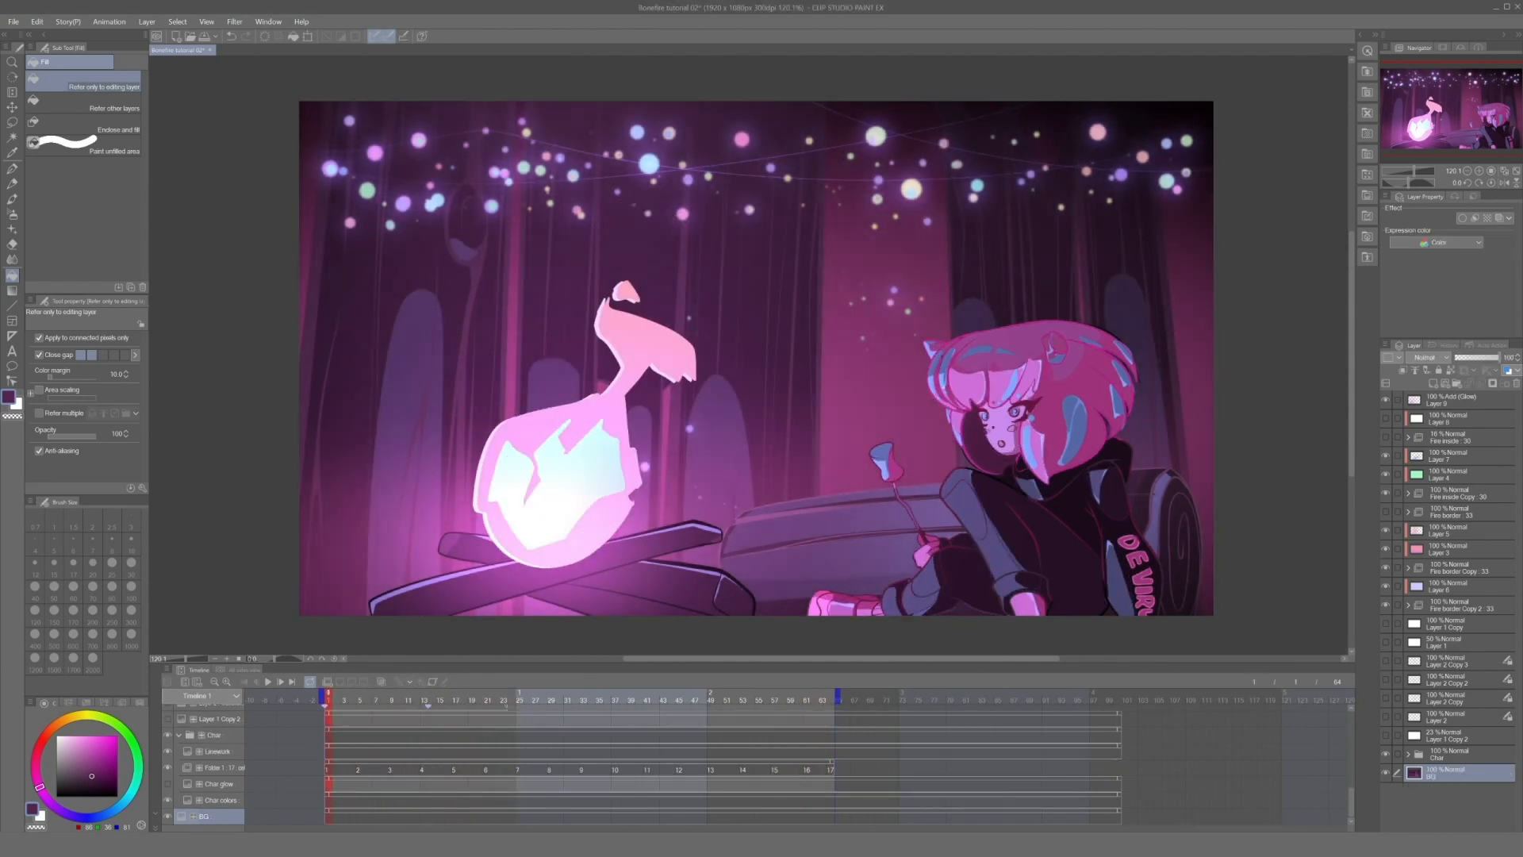
- Add a purple-filled Multiply layer above the BG layer and lower its opacity to darken the background
{"action": "key", "text": "ctrl+shift+n"}
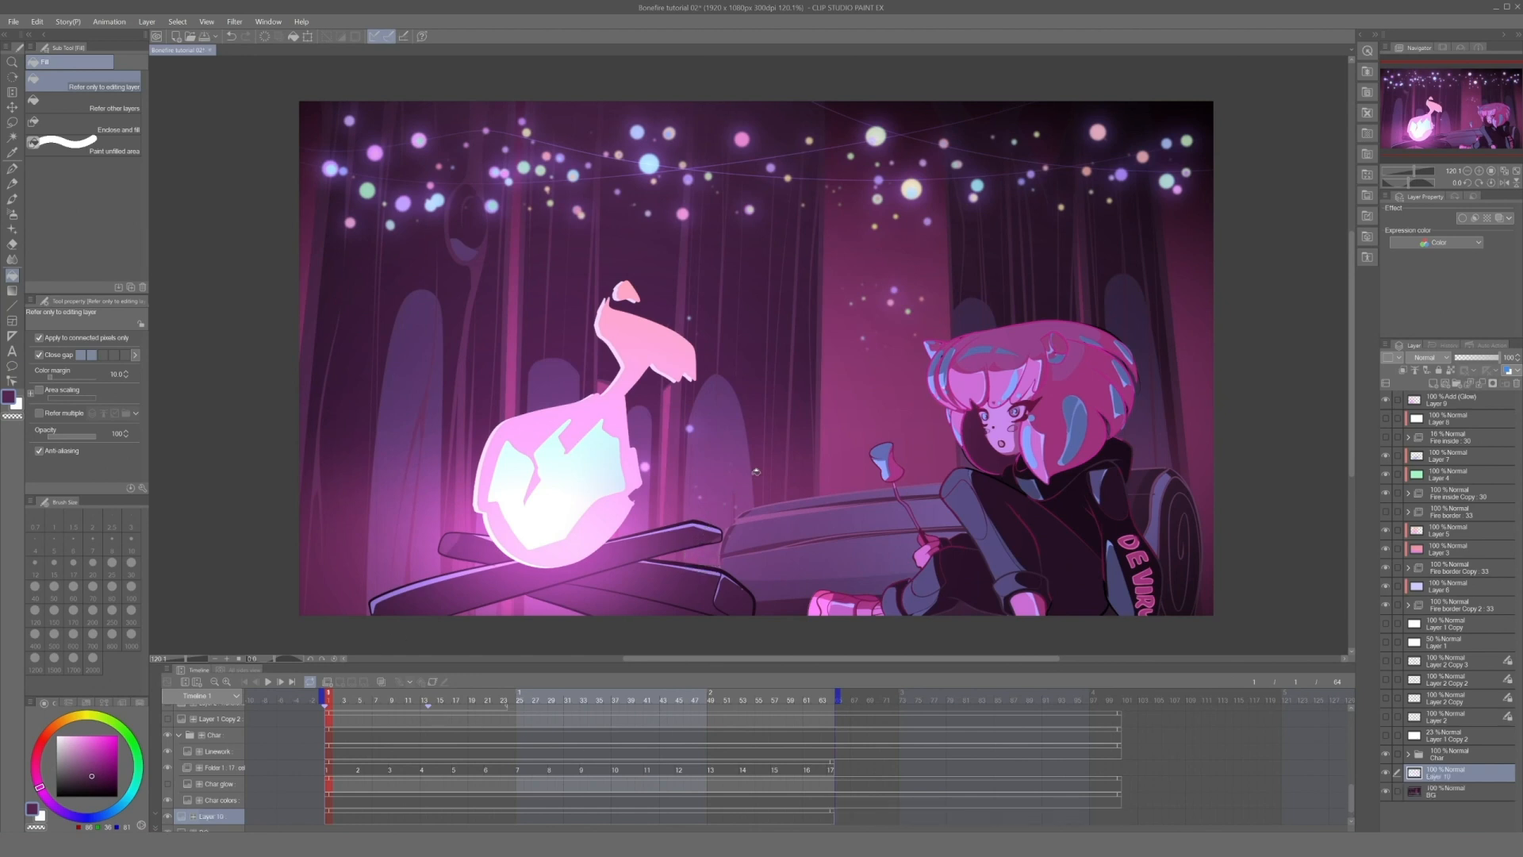
{"action": "left_click", "coordinate": [760, 471]}
{"action": "left_click", "coordinate": [1428, 357]}
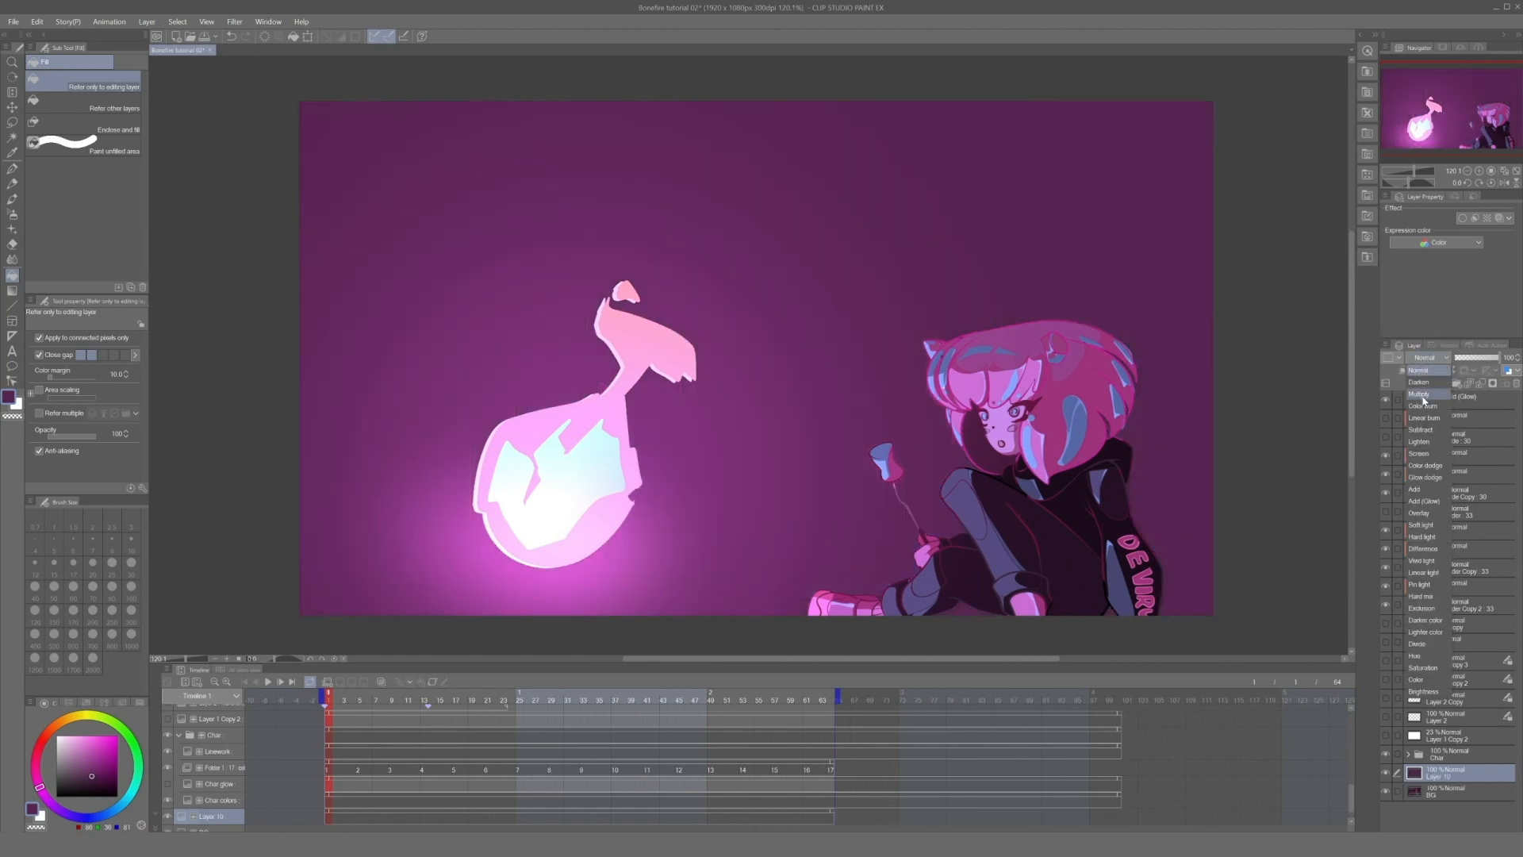
{"action": "left_click", "coordinate": [1440, 393]}
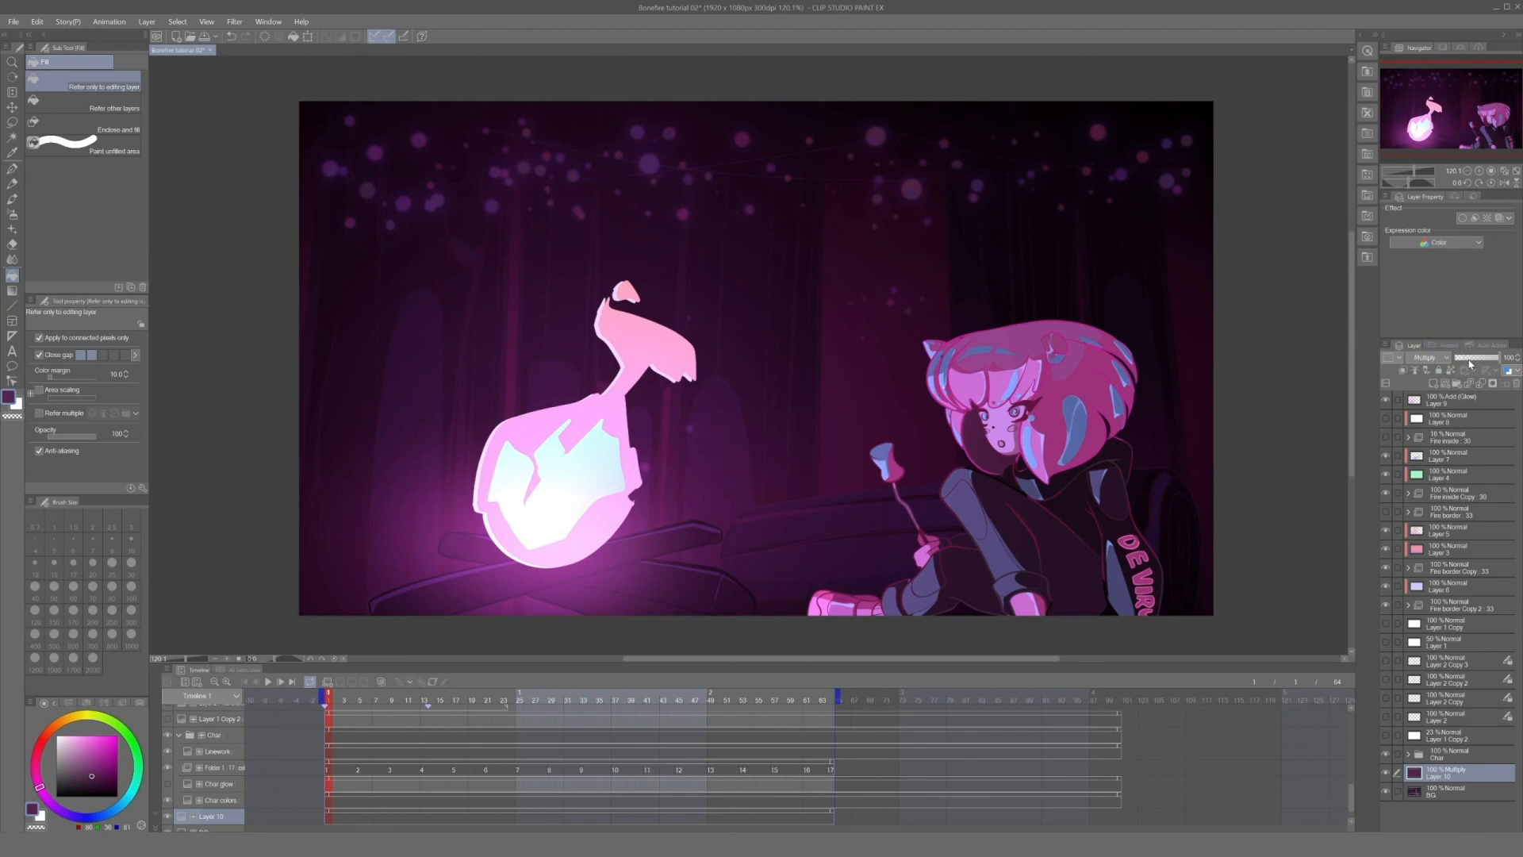
{"action": "left_click_drag", "start_coordinate": [1471, 364], "coordinate": [1476, 362]}
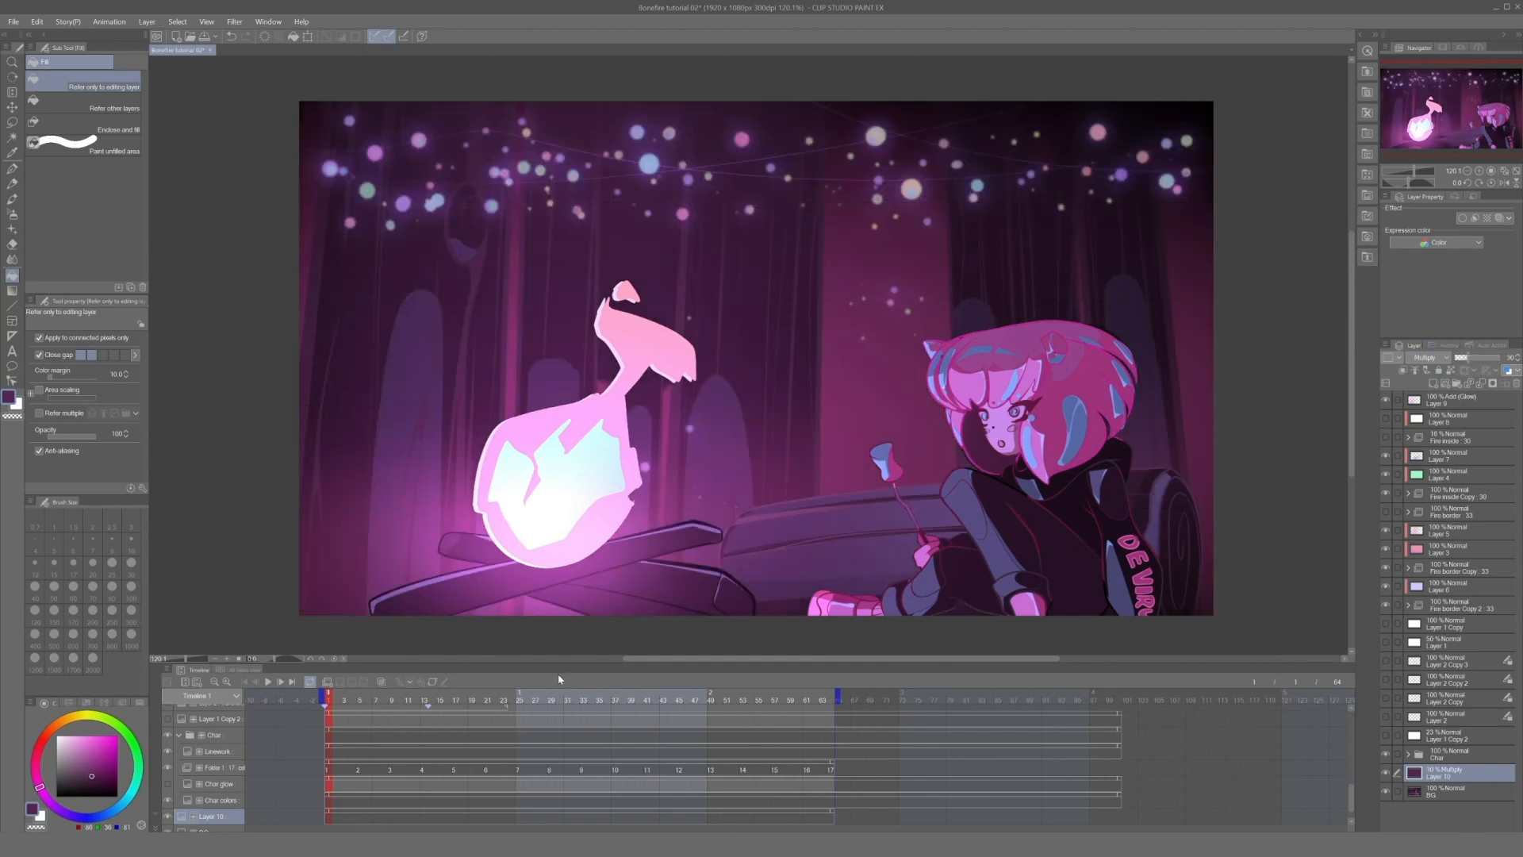
- Enable keyframes on the Multiply layer and lower its opacity around frame 21
{"action": "key", "text": "ctrl+t"}
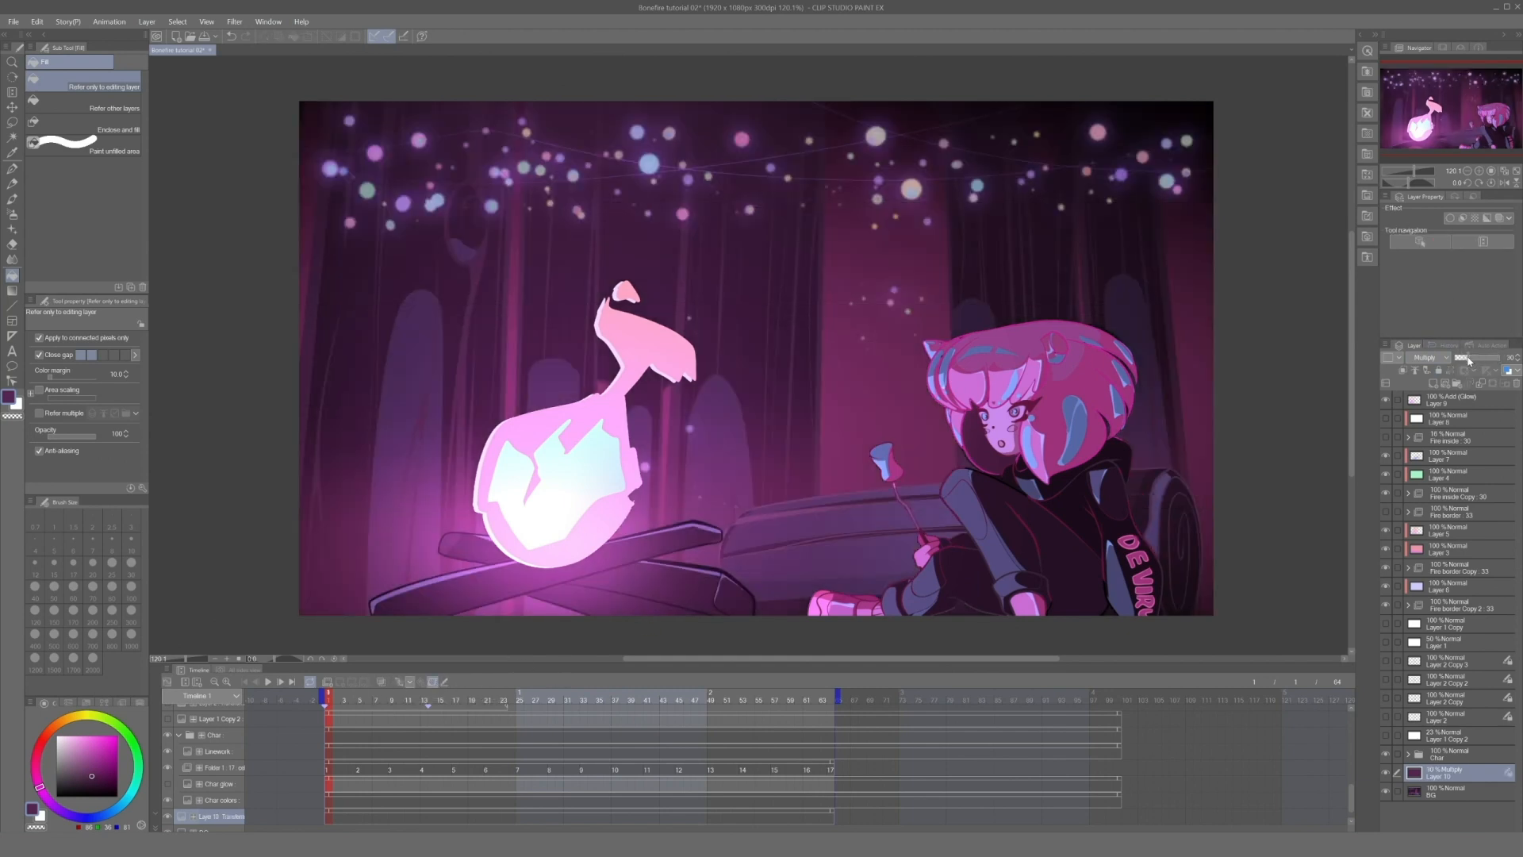
{"action": "scroll", "coordinate": [851, 706], "scroll_direction": "down", "scroll_amount": 1}
{"action": "left_click_drag", "start_coordinate": [425, 700], "coordinate": [487, 700]}
{"action": "left_click_drag", "start_coordinate": [1467, 362], "coordinate": [1449, 362]}
- Keyframe the Multiply layer's opacity from frame 43 to the loop's end, and play back the background flicker
{"action": "left_click", "coordinate": [665, 699]}
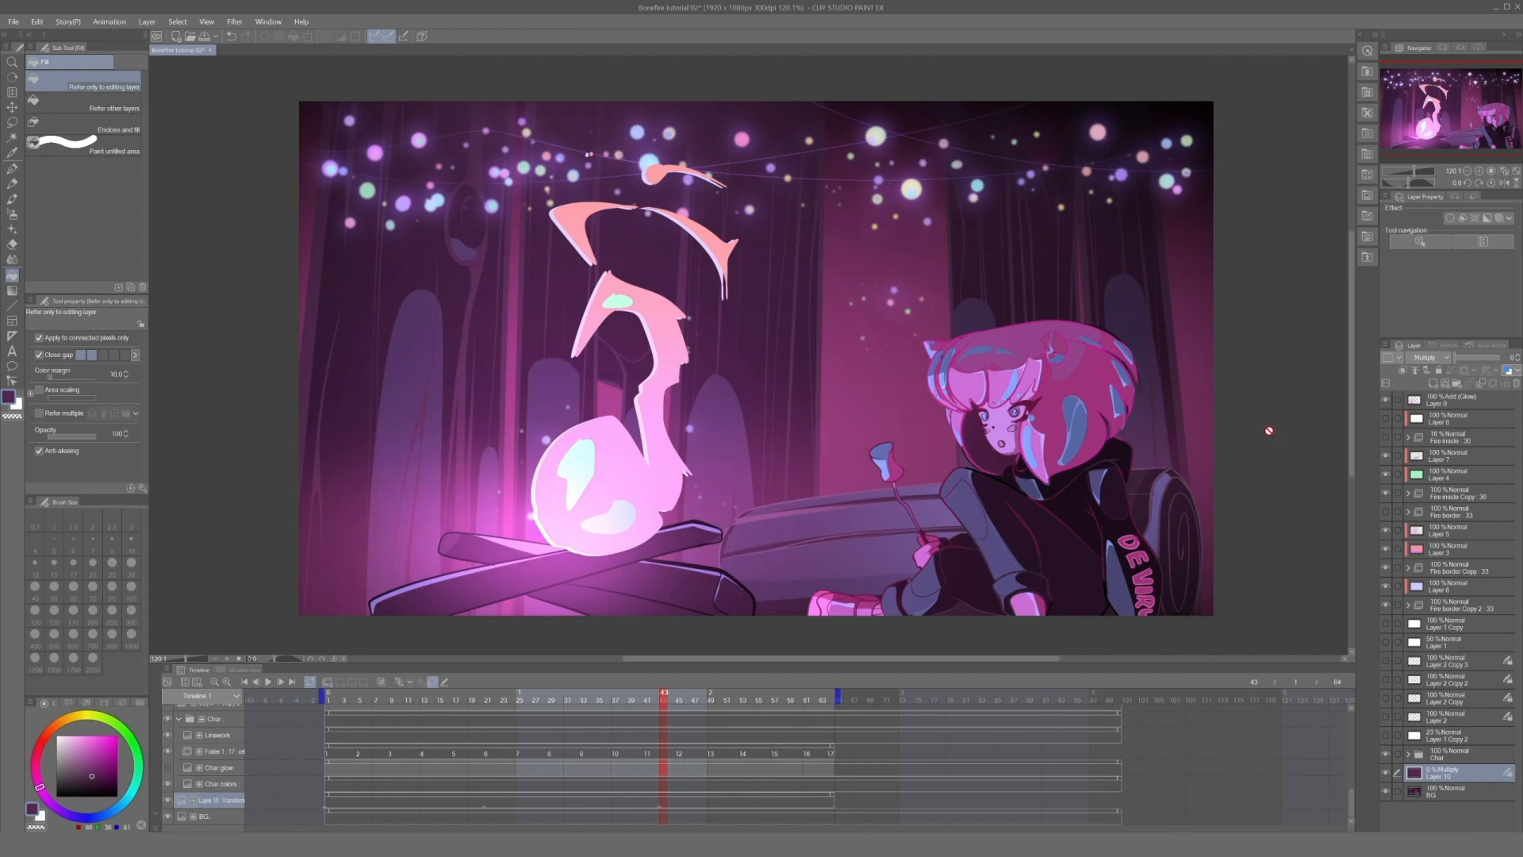
{"action": "left_click", "coordinate": [834, 702]}
{"action": "left_click", "coordinate": [1468, 360]}
{"action": "key", "text": "space"}
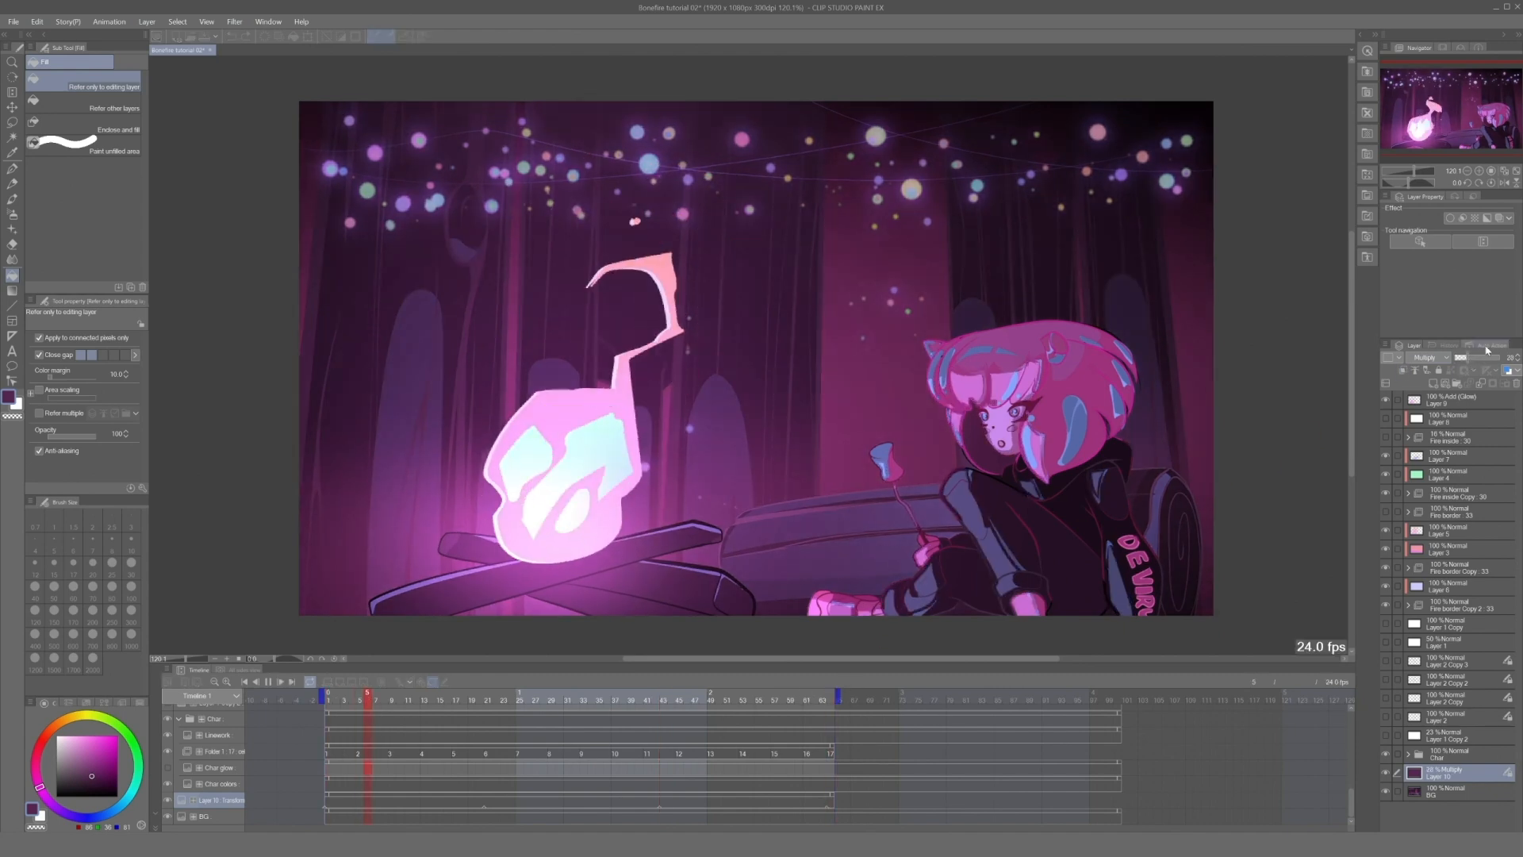